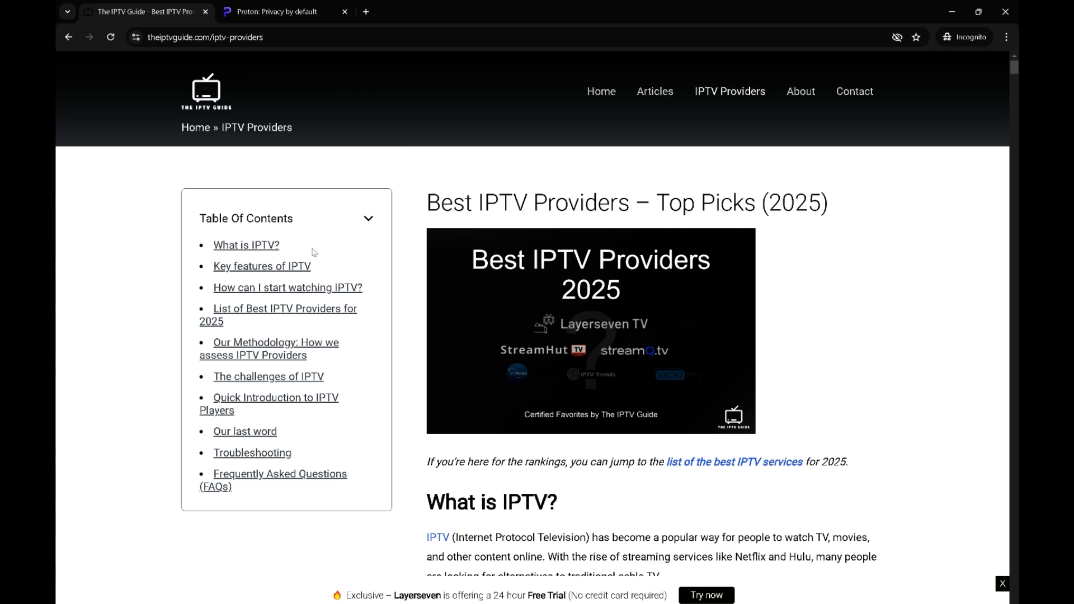
# Open the top-rated Layerseven TV website from The IPTV Guide's 2025 best providers list
pyautogui.click(243, 312)
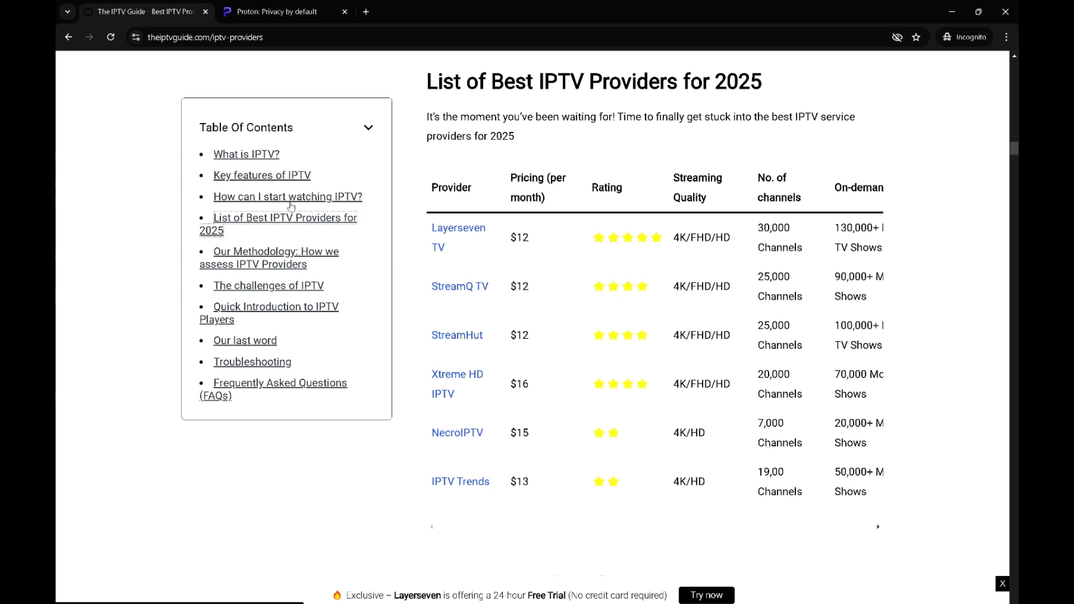
pyautogui.click(464, 234)
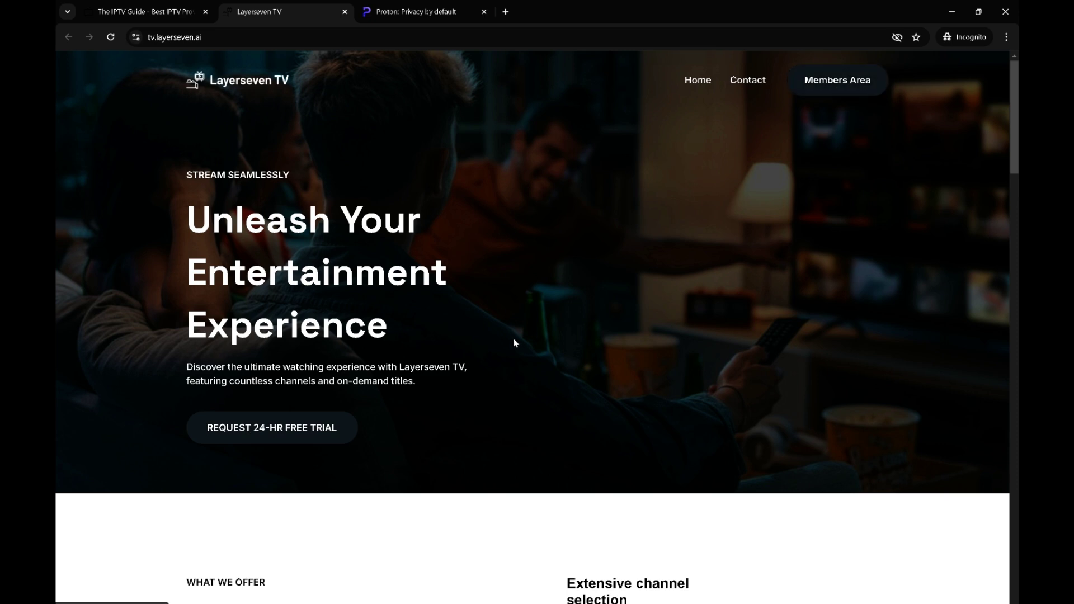
pyautogui.scroll(-5, 408, 443)
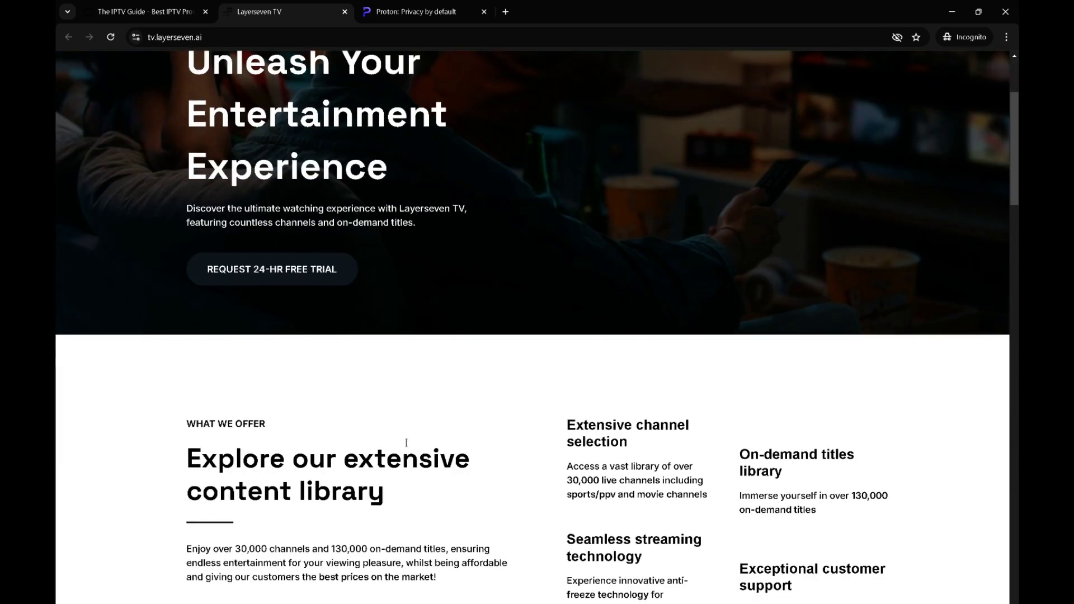
pyautogui.scroll(-8, 406, 444)
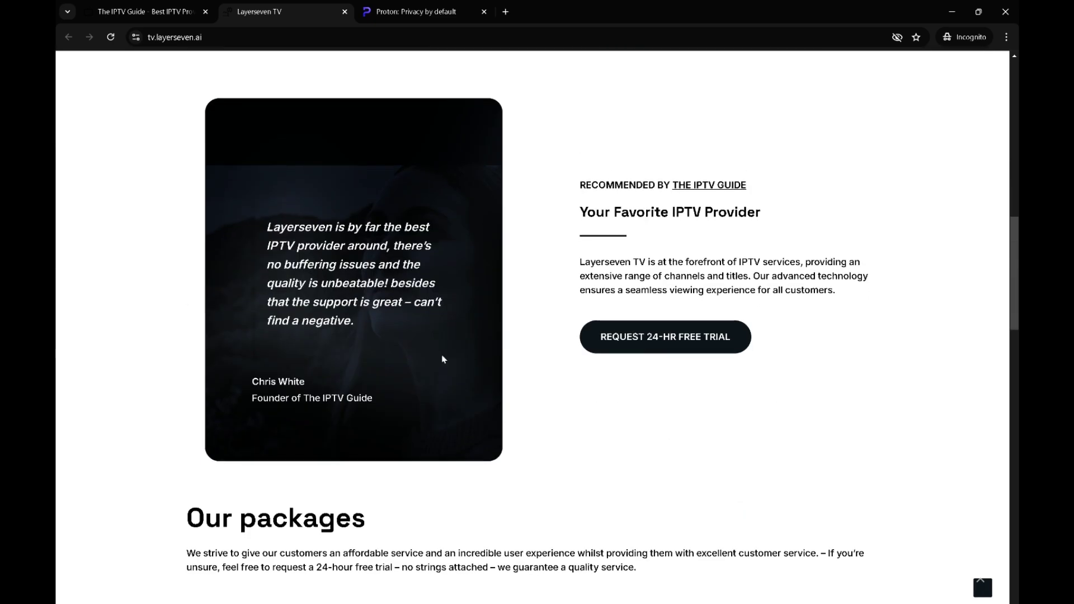
pyautogui.scroll(-2, 444, 358)
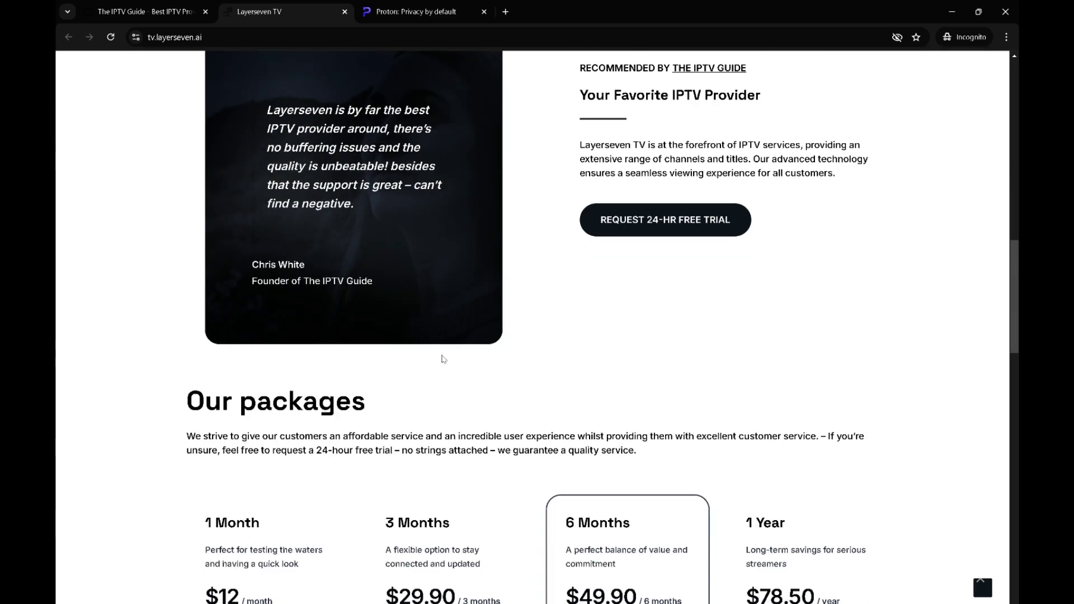
pyautogui.scroll(-2, 444, 359)
pyautogui.scroll(-2, 444, 359)
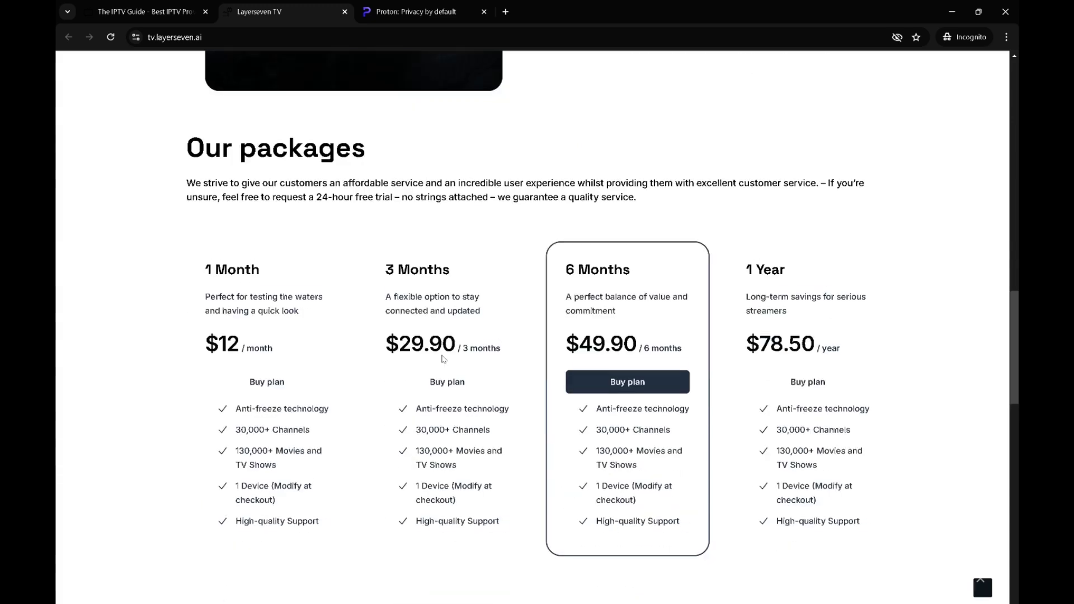
pyautogui.scroll(-2, 443, 356)
pyautogui.scroll(1, 442, 355)
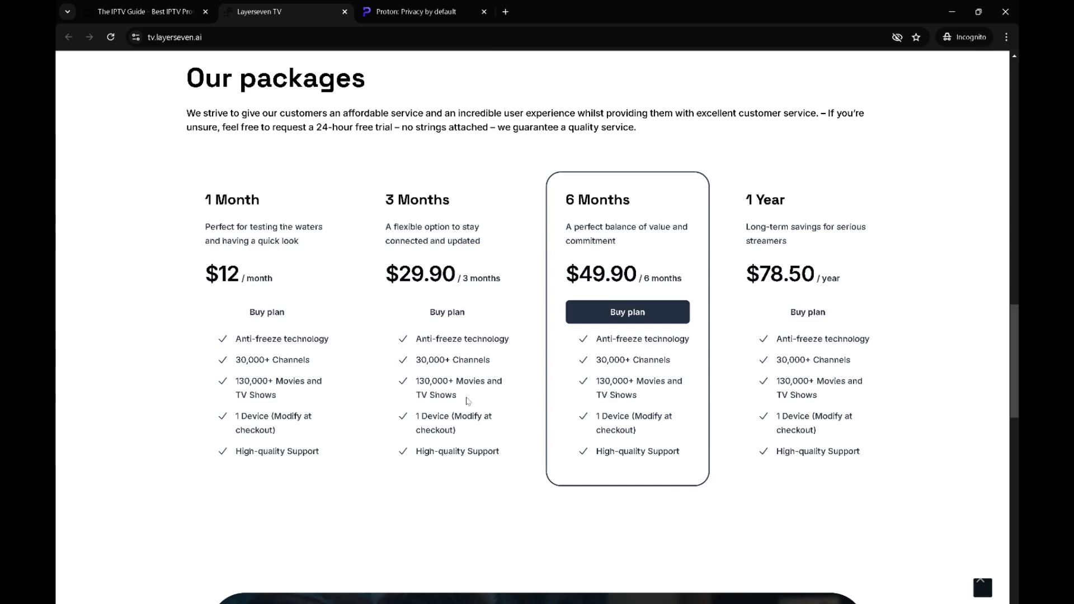
pyautogui.scroll(3, 171, 521)
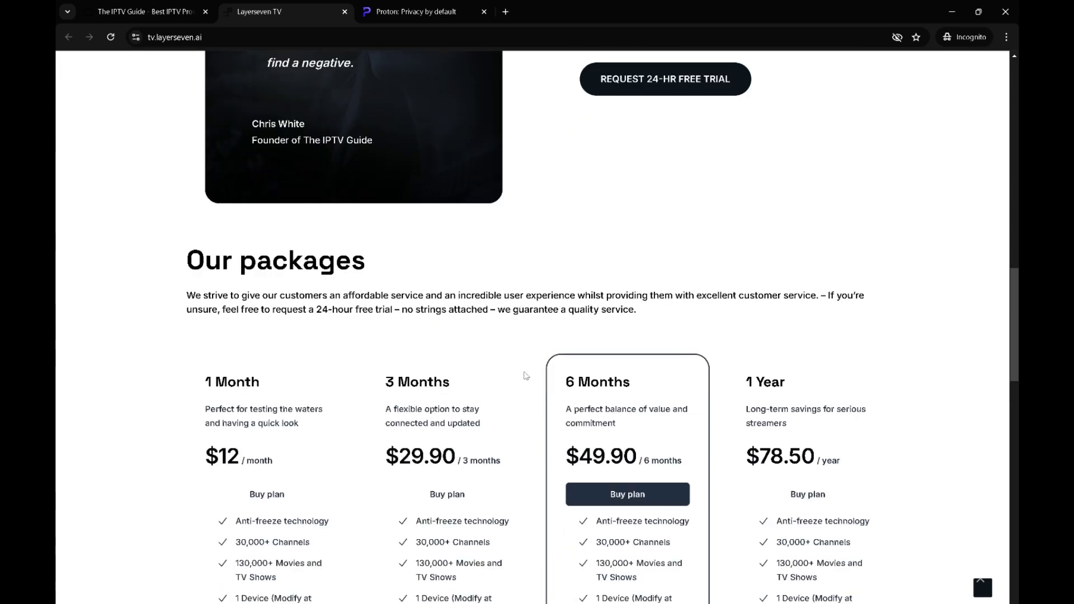
pyautogui.scroll(20, 433, 350)
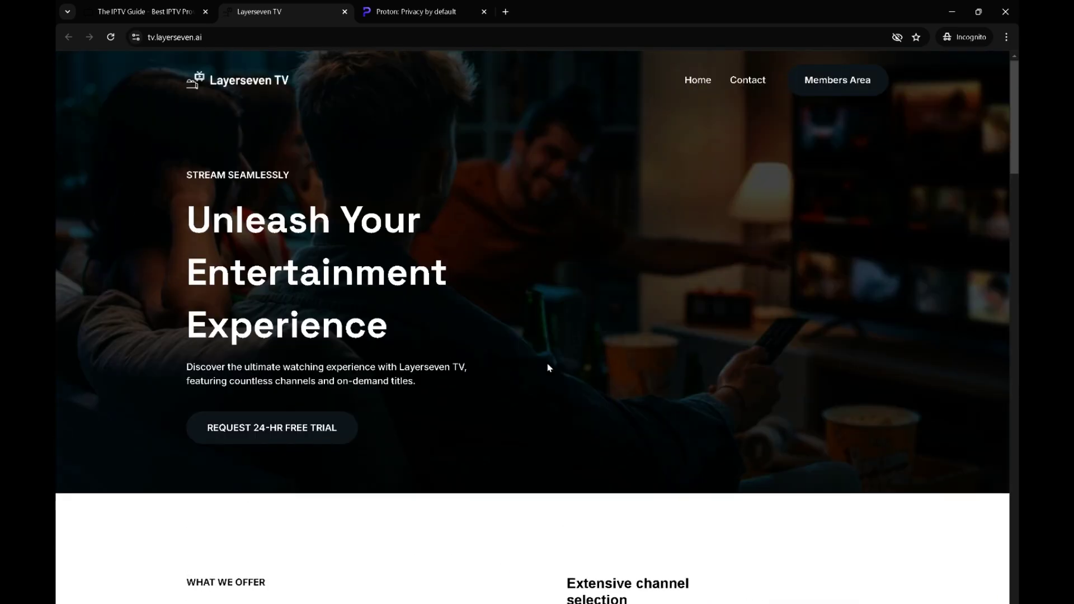
# Request the 24-hour free trial from the Layerseven TV homepage
pyautogui.click(255, 435)
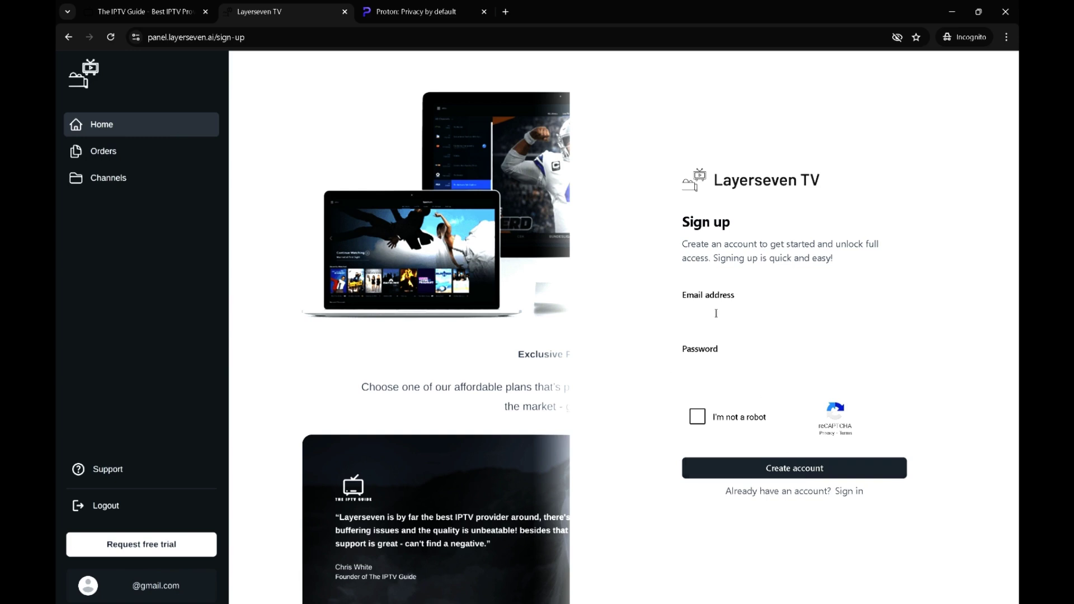
# Start a free Proton account, entering a username and the chosen password twice
pyautogui.click(390, 18)
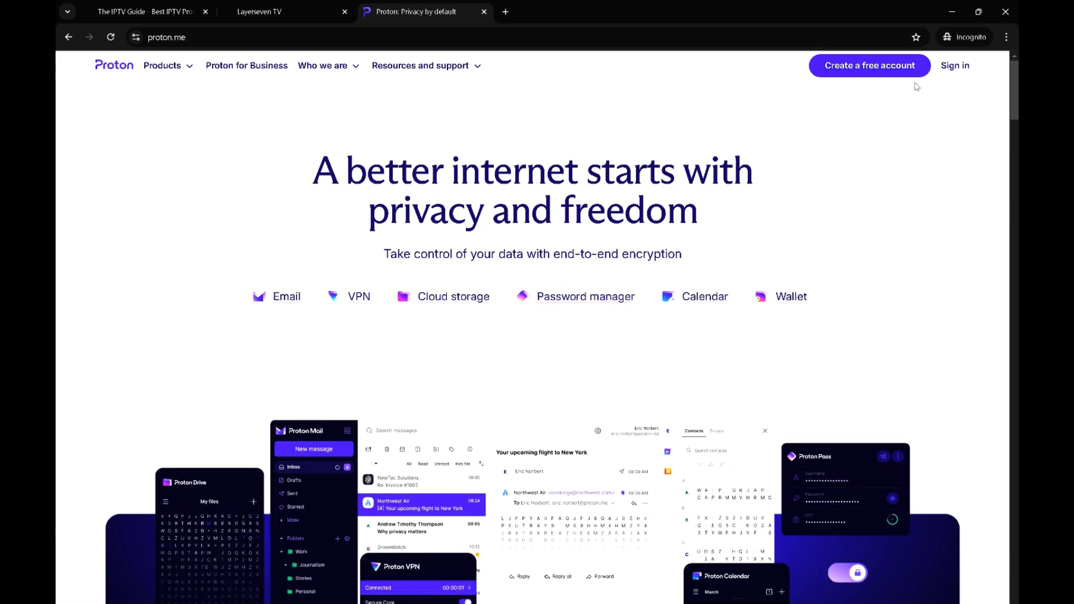
pyautogui.click(891, 72)
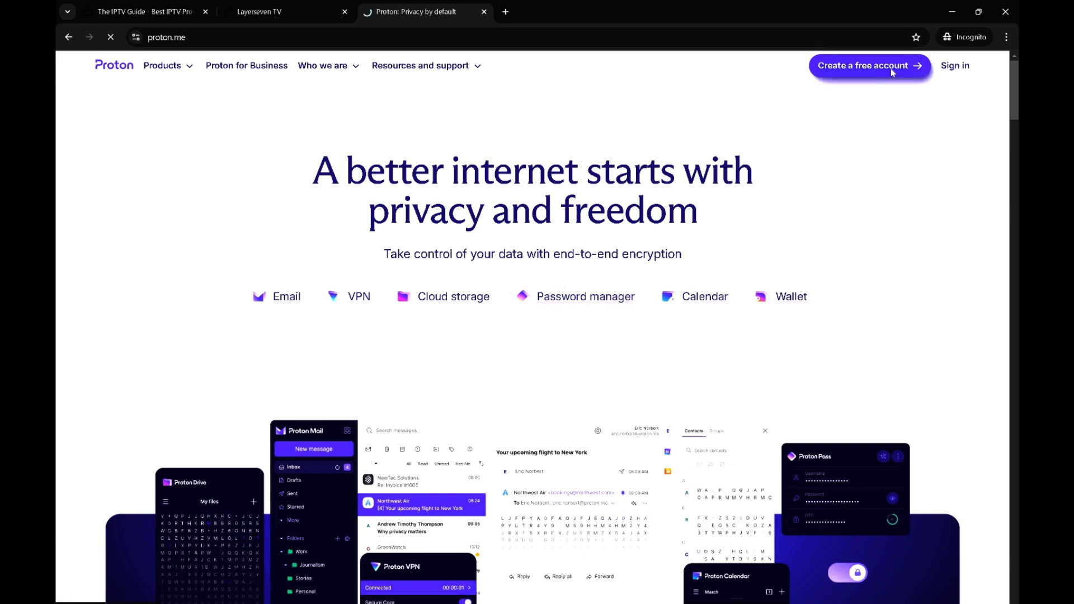
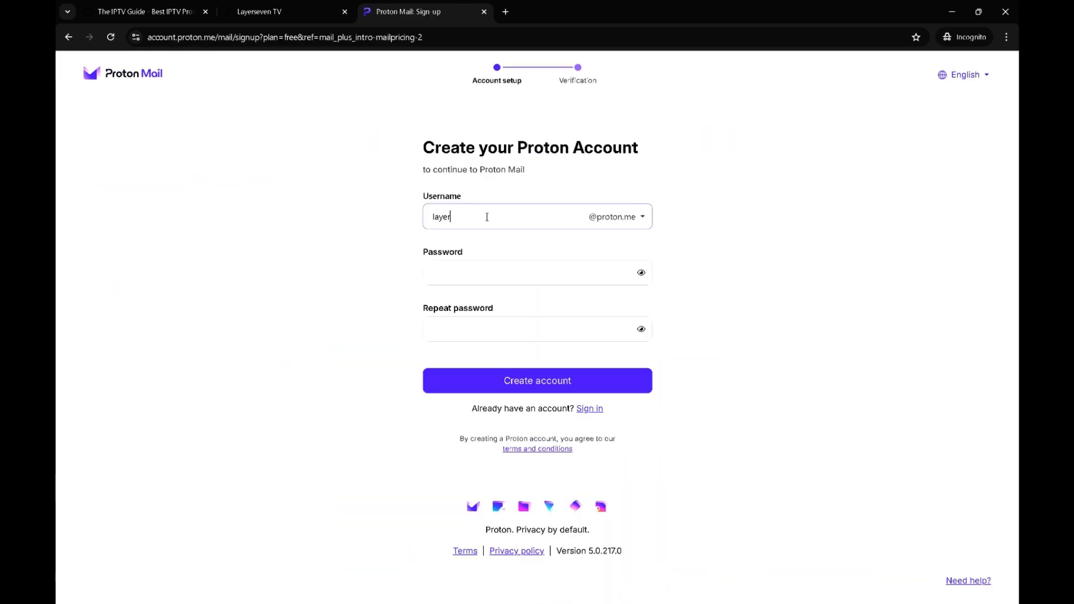
pyautogui.hotkey('ctrl', 'a')
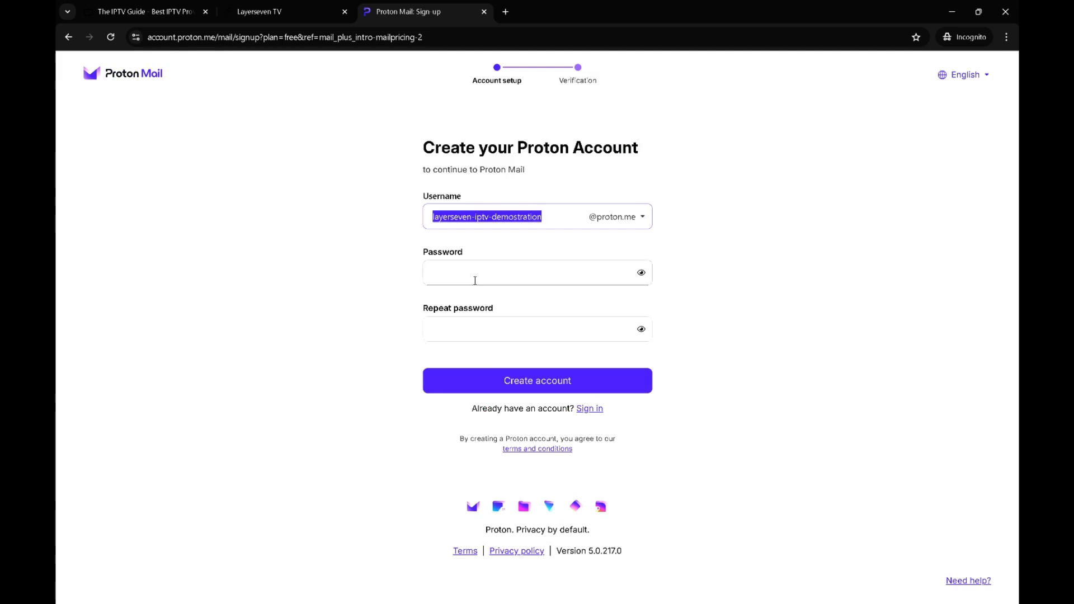
pyautogui.click(472, 279)
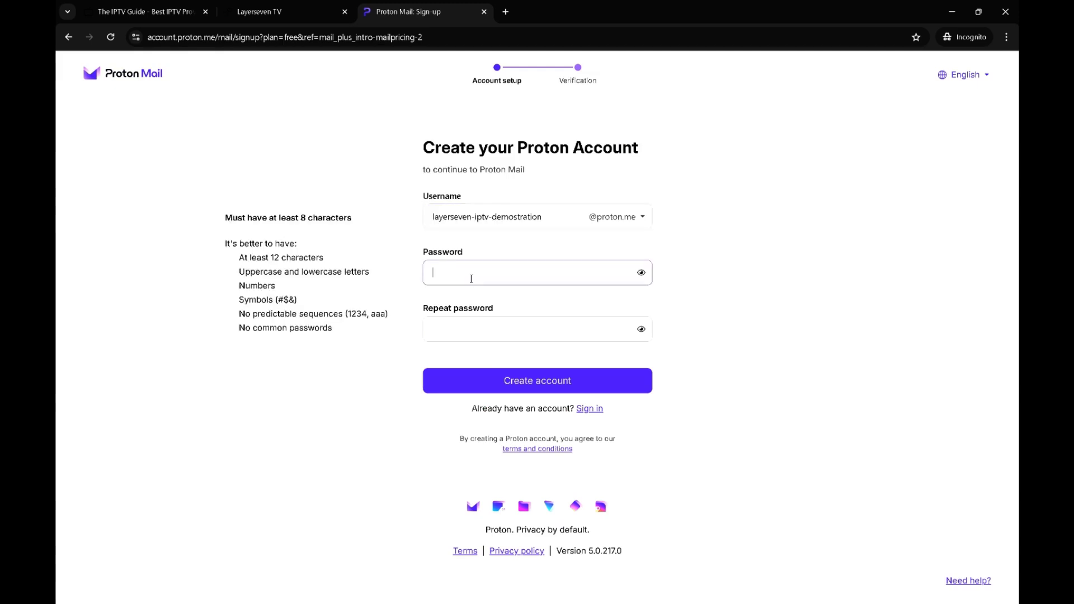
pyautogui.write('Password1')
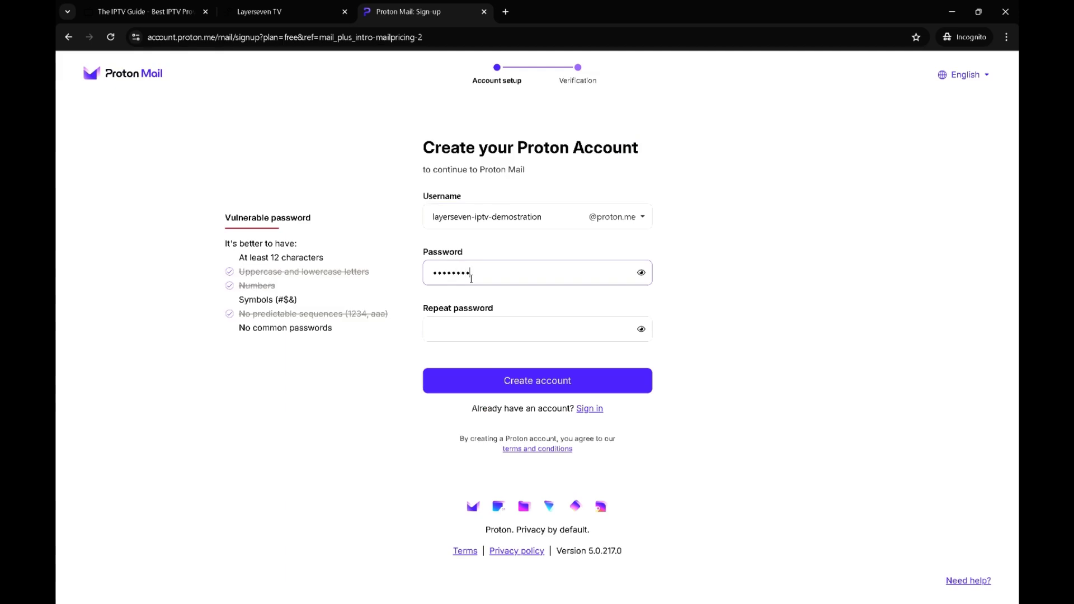
pyautogui.write('!@#$')
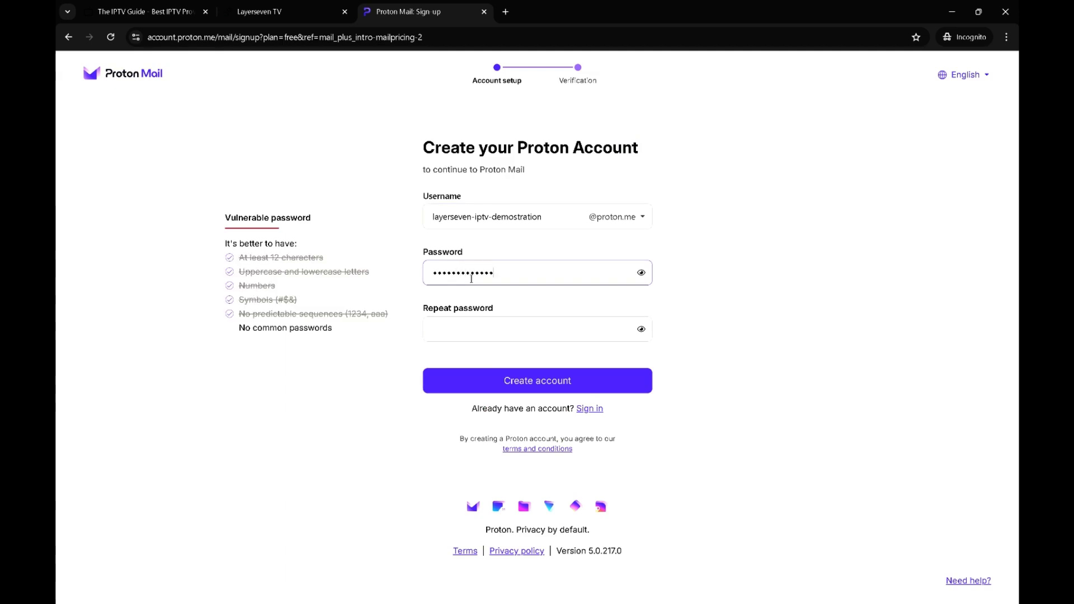
pyautogui.press('Tab')
pyautogui.write('Passwo')
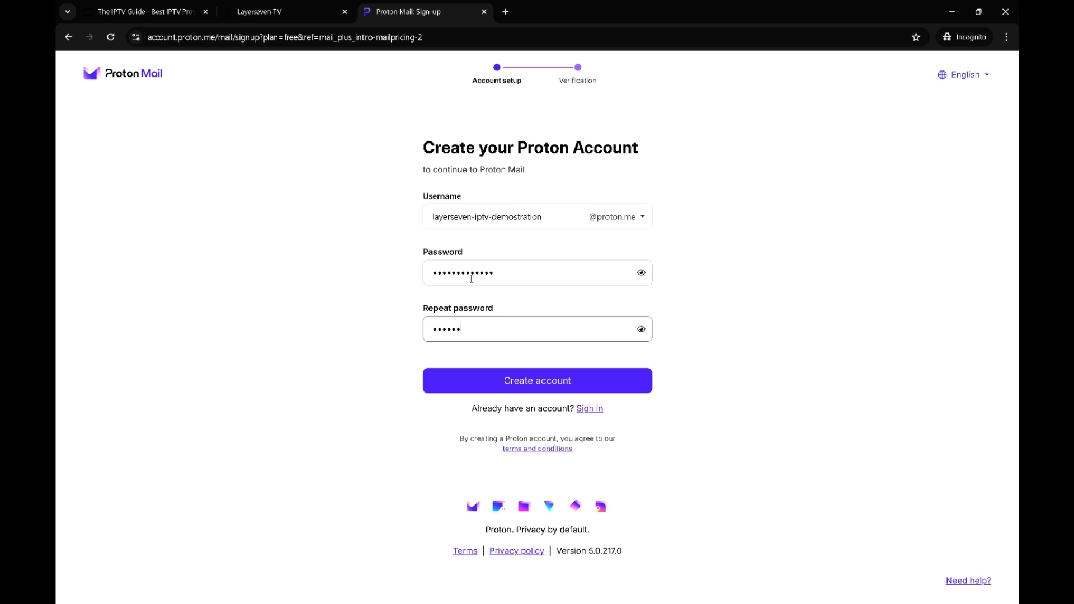
pyautogui.write('rd1!@#$')
# Submit the Proton account, solve the puzzle CAPTCHA, and return to the Layerseven TV sign-up page
pyautogui.click(535, 376)
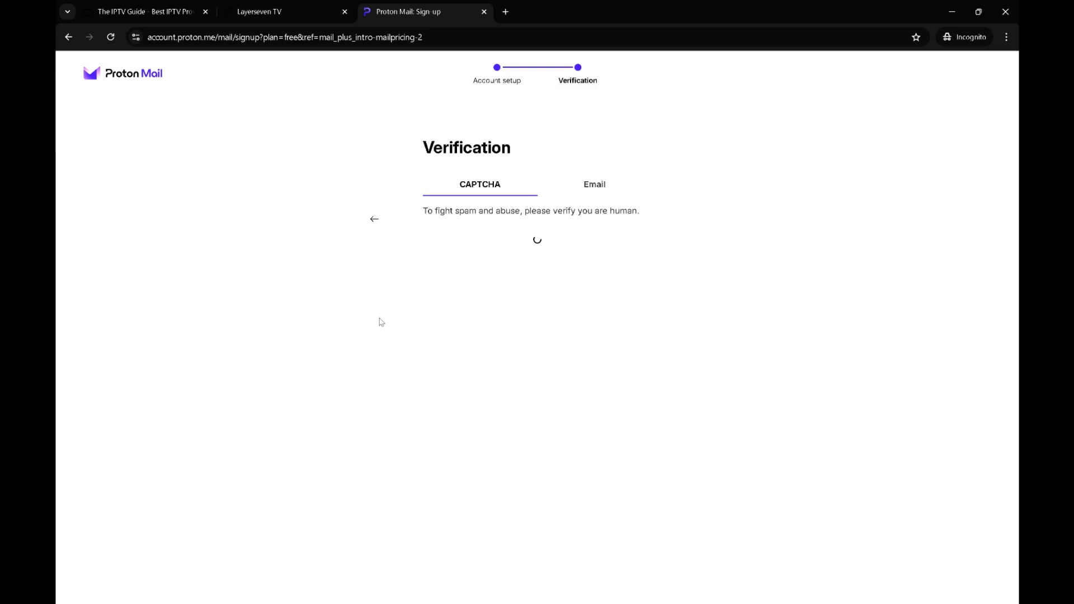
pyautogui.moveTo(443, 278); pyautogui.dragTo(566, 372)
pyautogui.click(552, 506)
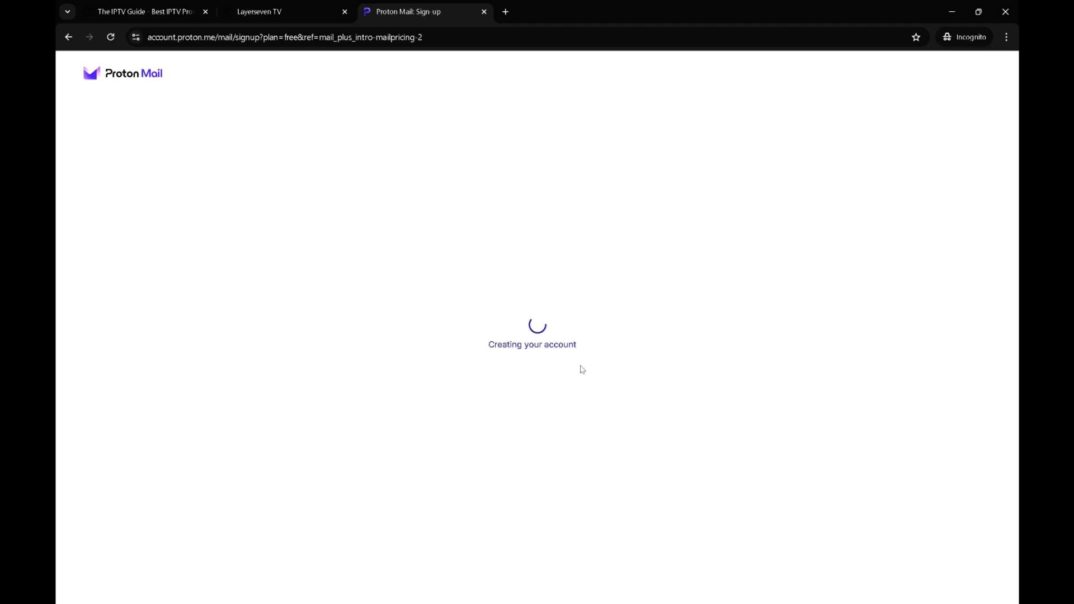
pyautogui.click(268, 17)
# Enter the account password, pass the human check, and create the Layerseven TV account
pyautogui.write('••••••••••')
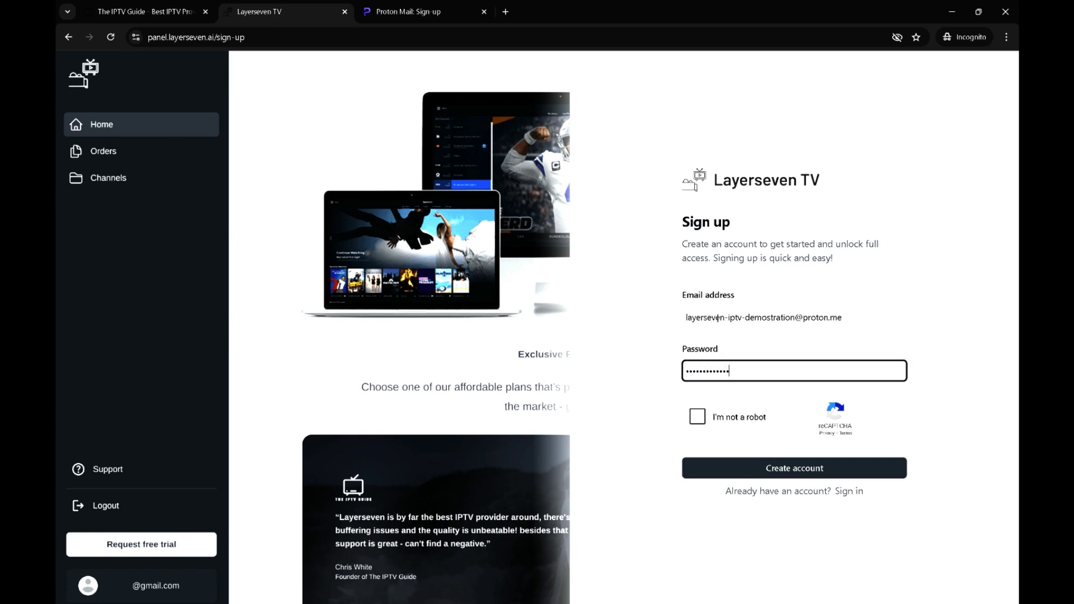
pyautogui.click(697, 417)
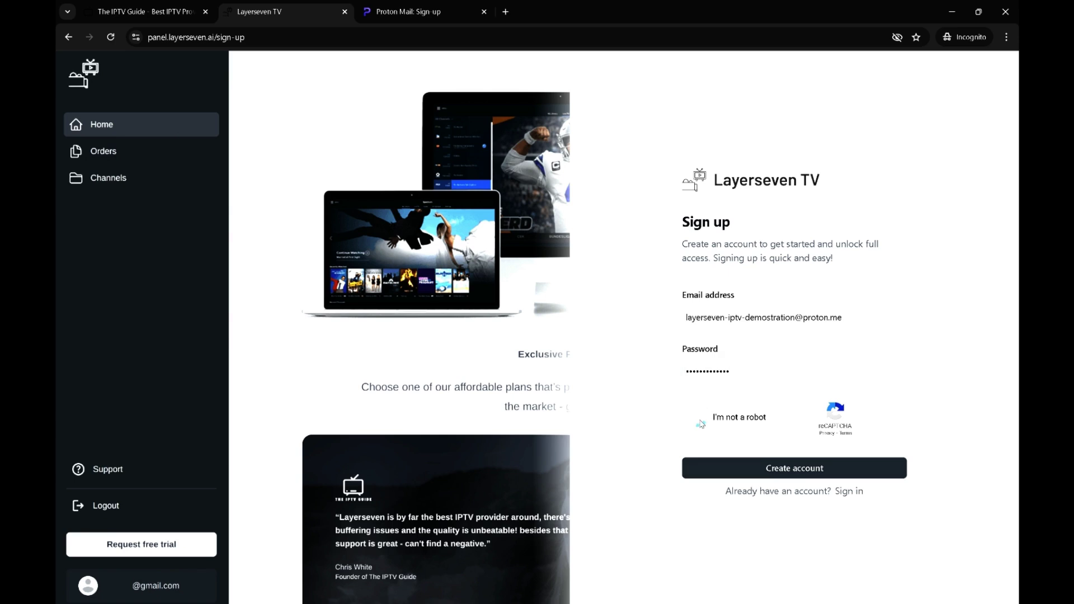
pyautogui.click(735, 365)
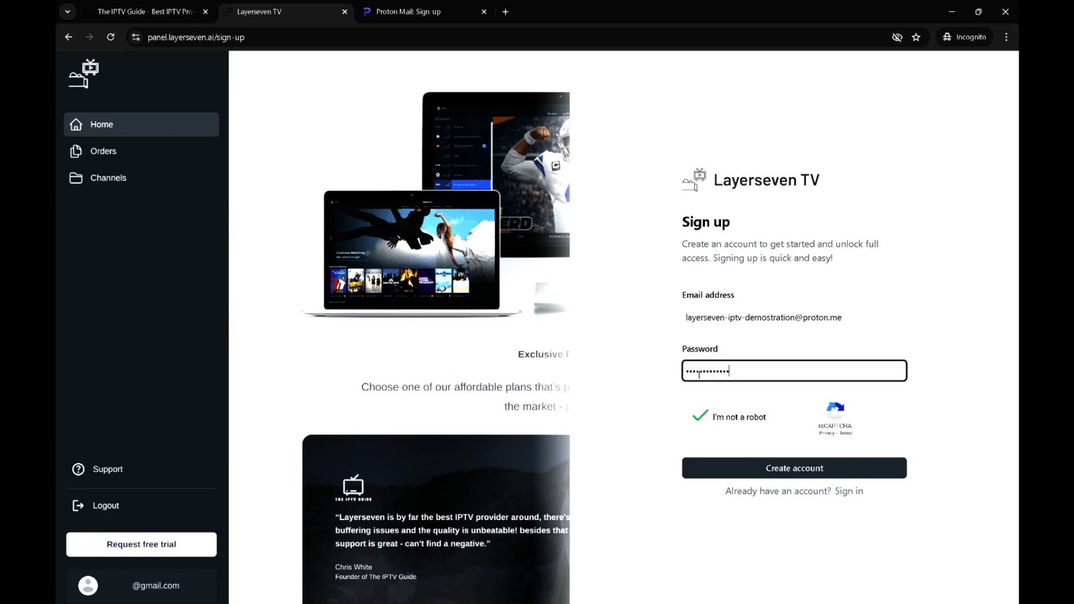
pyautogui.moveTo(735, 375); pyautogui.dragTo(669, 368)
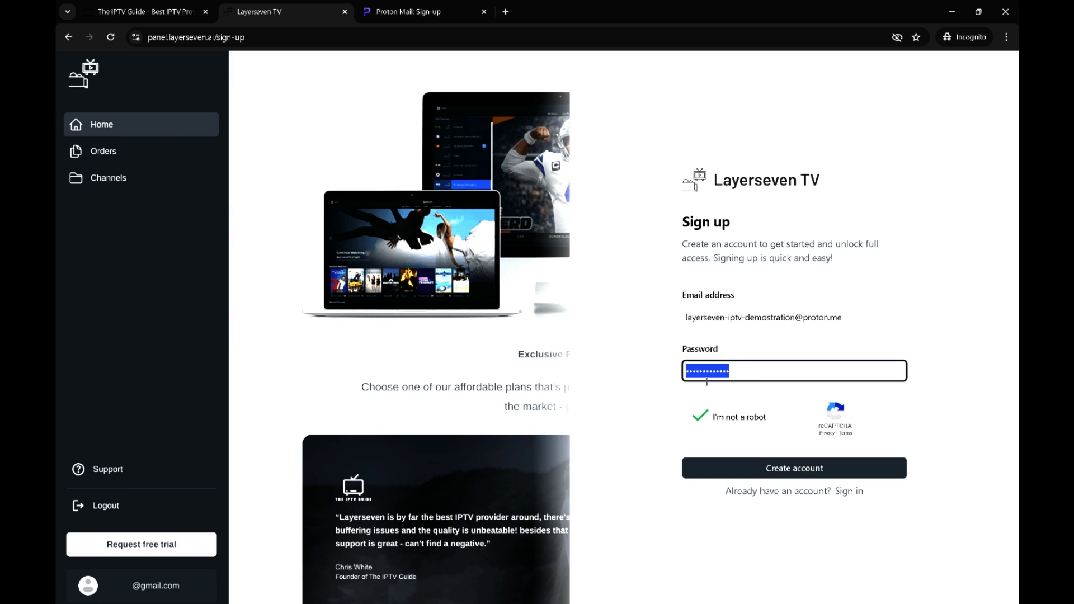
pyautogui.click(767, 470)
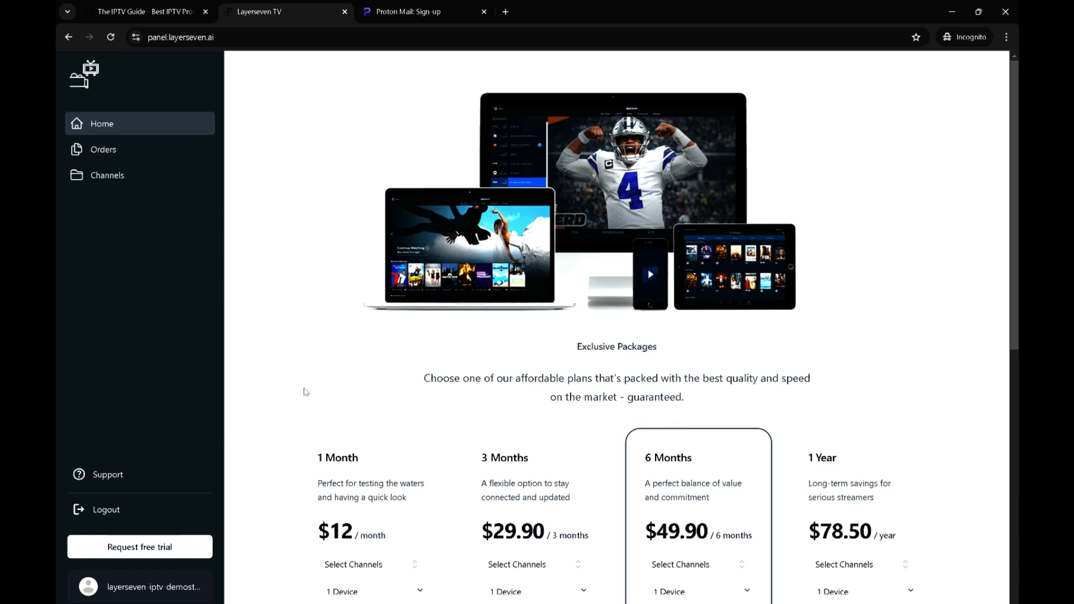
pyautogui.scroll(-2, 251, 468)
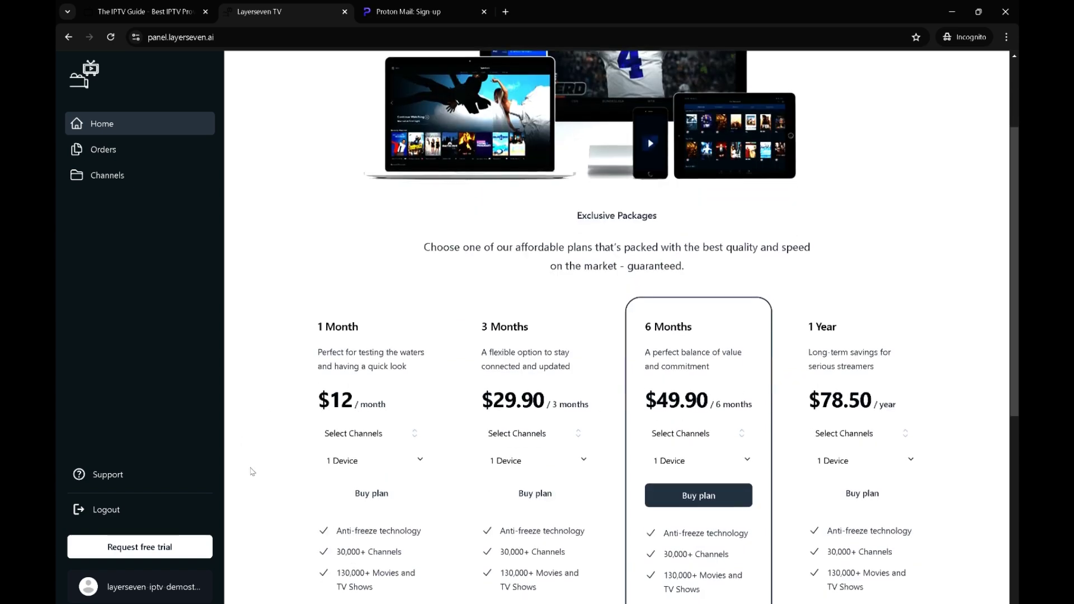
pyautogui.scroll(-4, 251, 468)
pyautogui.scroll(6, 251, 468)
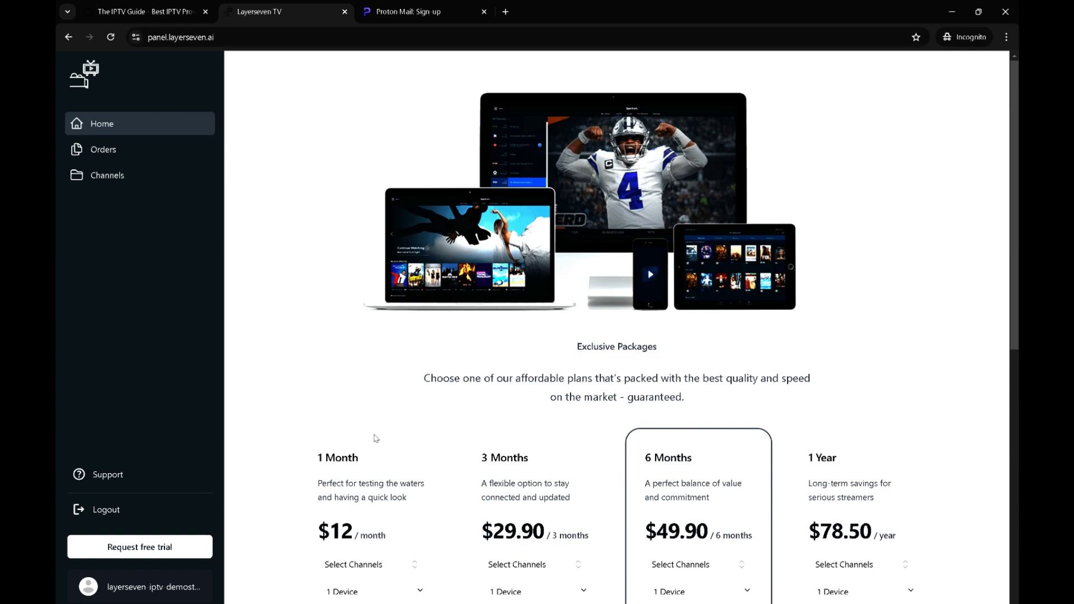
pyautogui.scroll(-3, 457, 493)
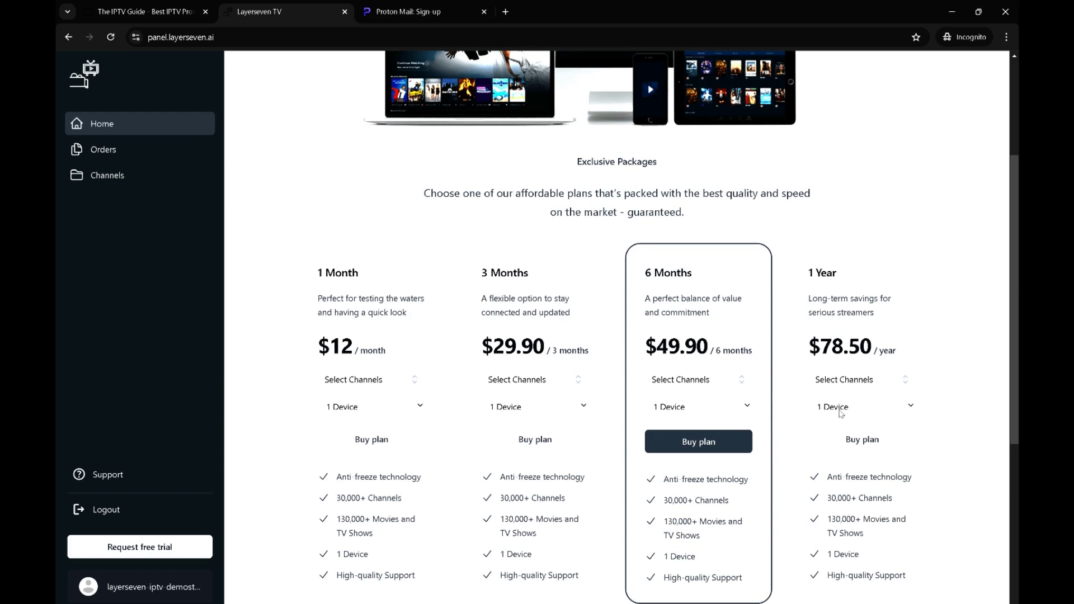
pyautogui.click(358, 379)
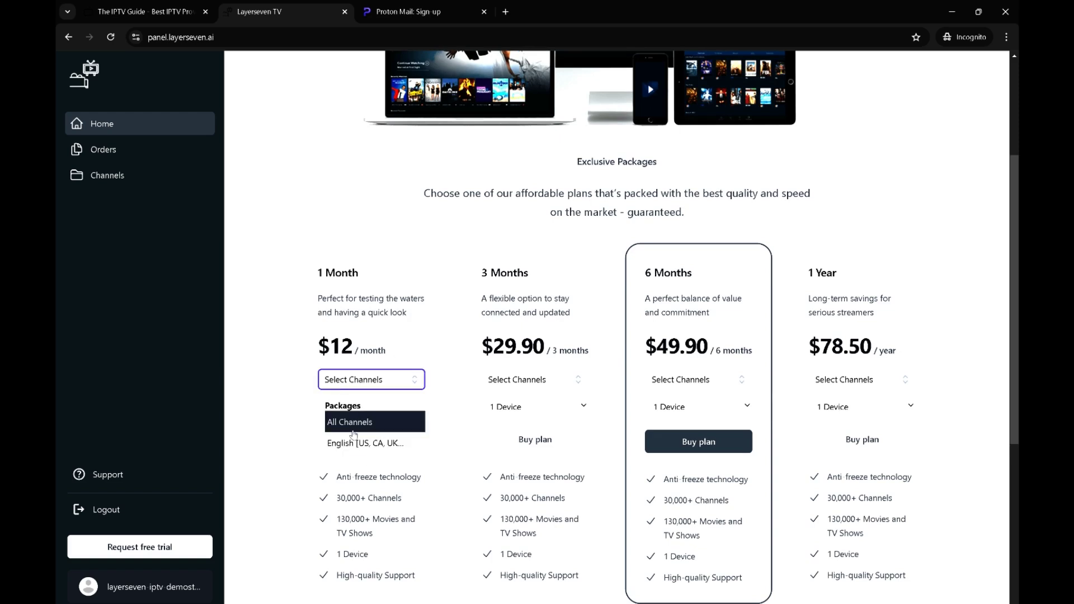
pyautogui.click(339, 456)
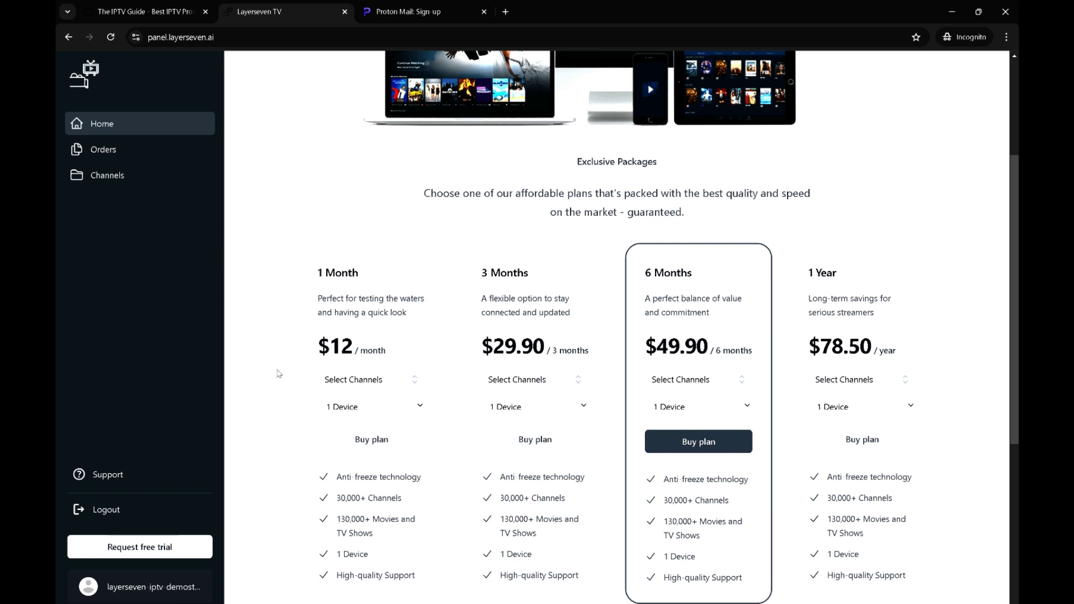
# Request the free trial and briefly view the trial's account credentials
pyautogui.click(134, 549)
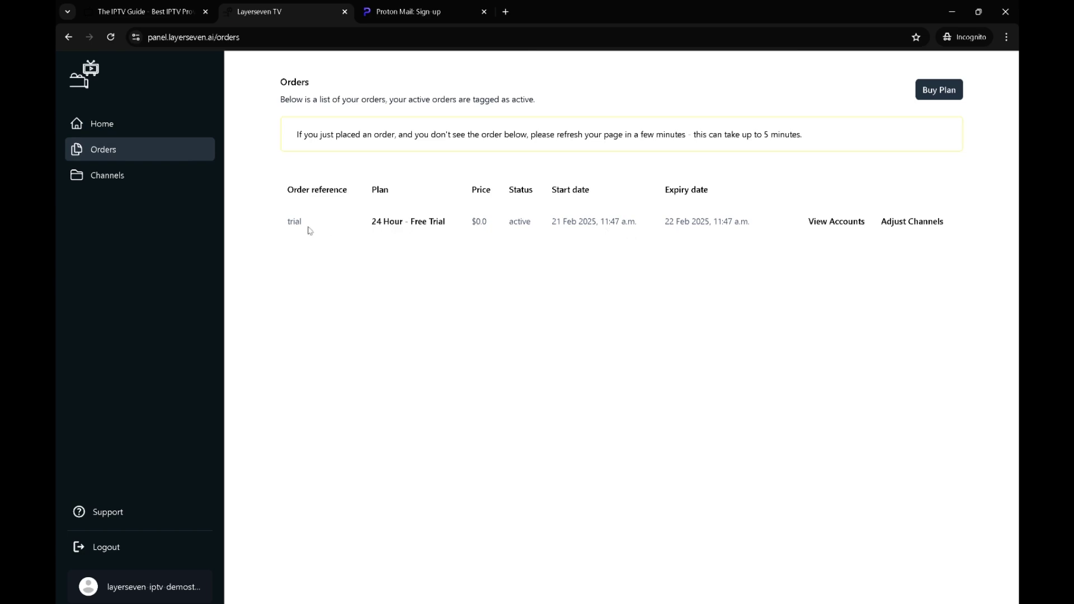
pyautogui.click(849, 224)
pyautogui.click(849, 229)
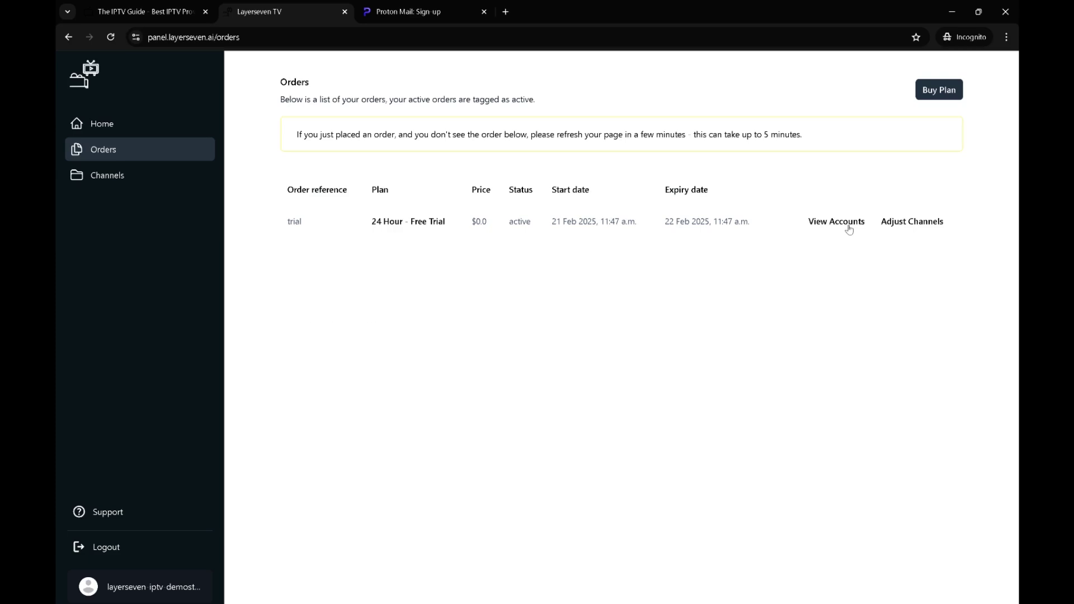
# Include the 4K and United Kingdom channel groups in the trial and save the selection
pyautogui.click(906, 224)
pyautogui.scroll(-3, 512, 359)
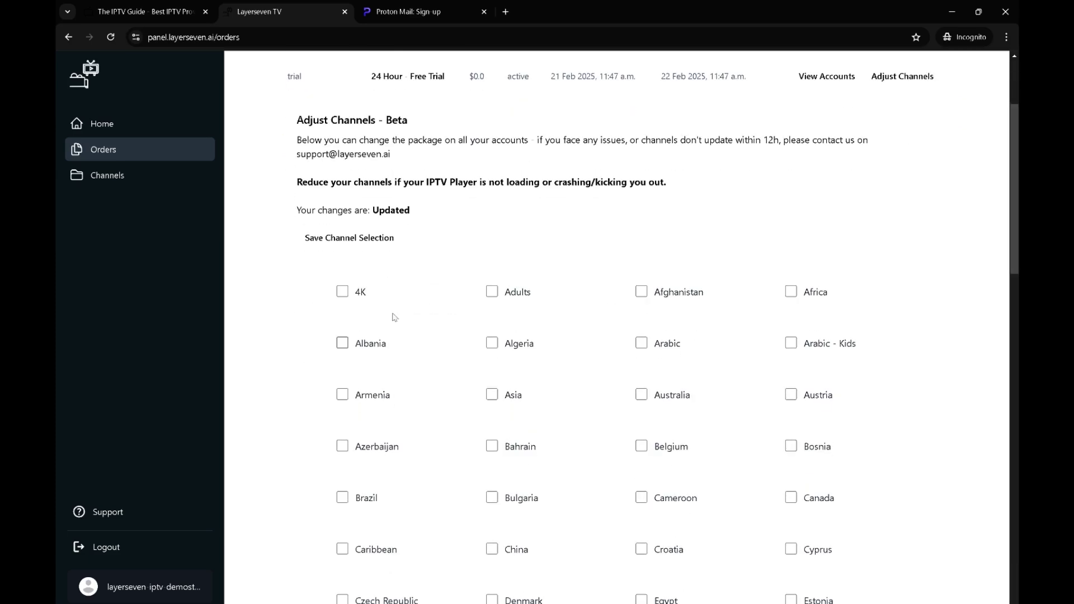
pyautogui.click(343, 292)
pyautogui.scroll(-5, 347, 297)
pyautogui.scroll(4, 344, 241)
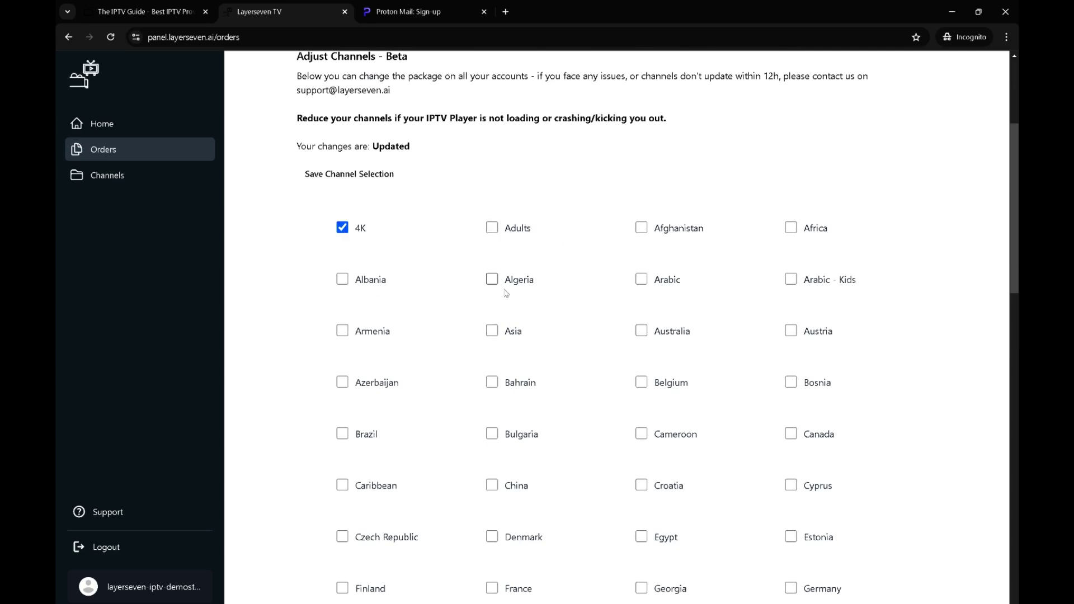
pyautogui.scroll(-1, 507, 293)
pyautogui.scroll(-20, 507, 292)
pyautogui.click(342, 446)
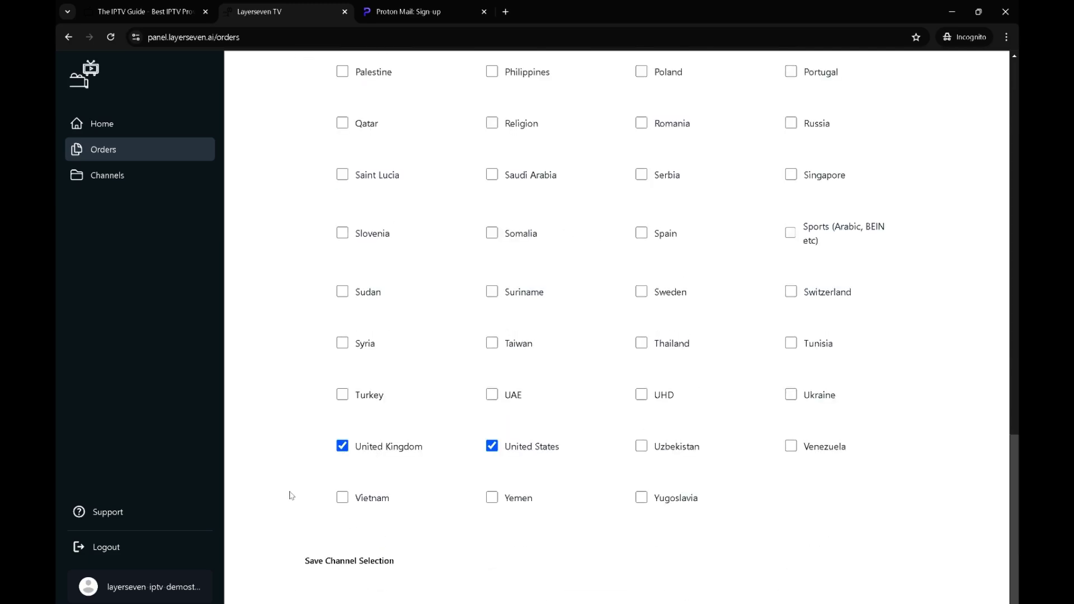
pyautogui.click(346, 563)
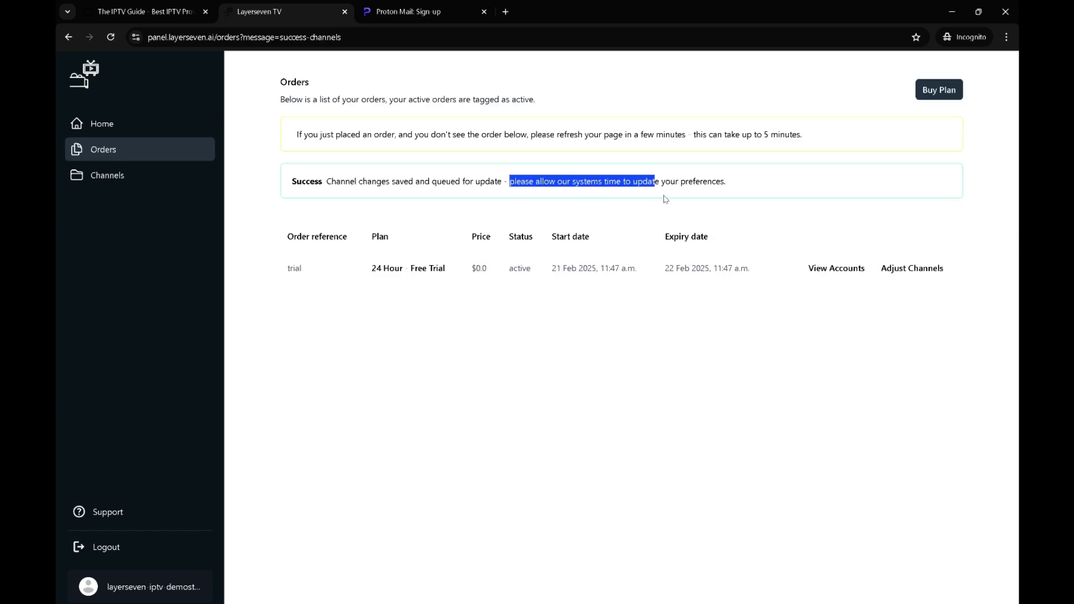
# Check the trial credentials, then confirm the Proton Mail display name to reach the inbox
pyautogui.moveTo(666, 199); pyautogui.dragTo(741, 199)
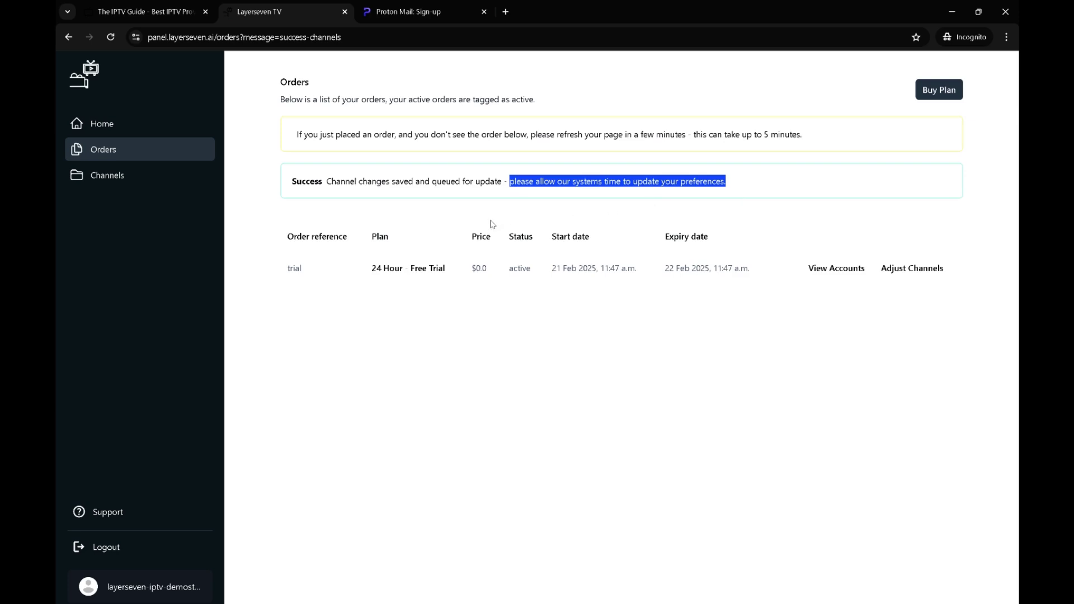
pyautogui.click(286, 220)
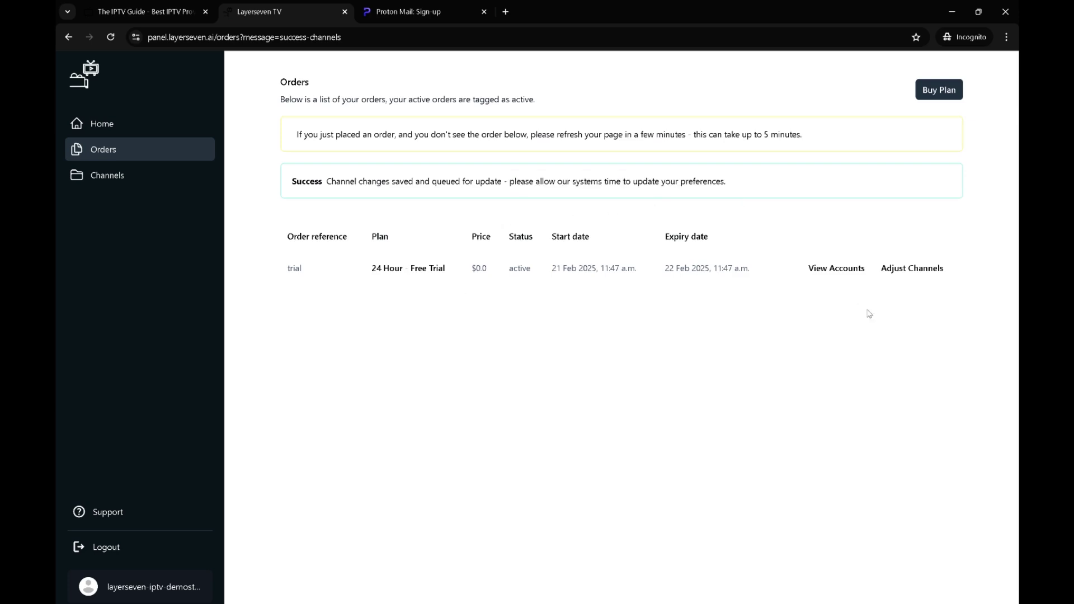
pyautogui.click(837, 268)
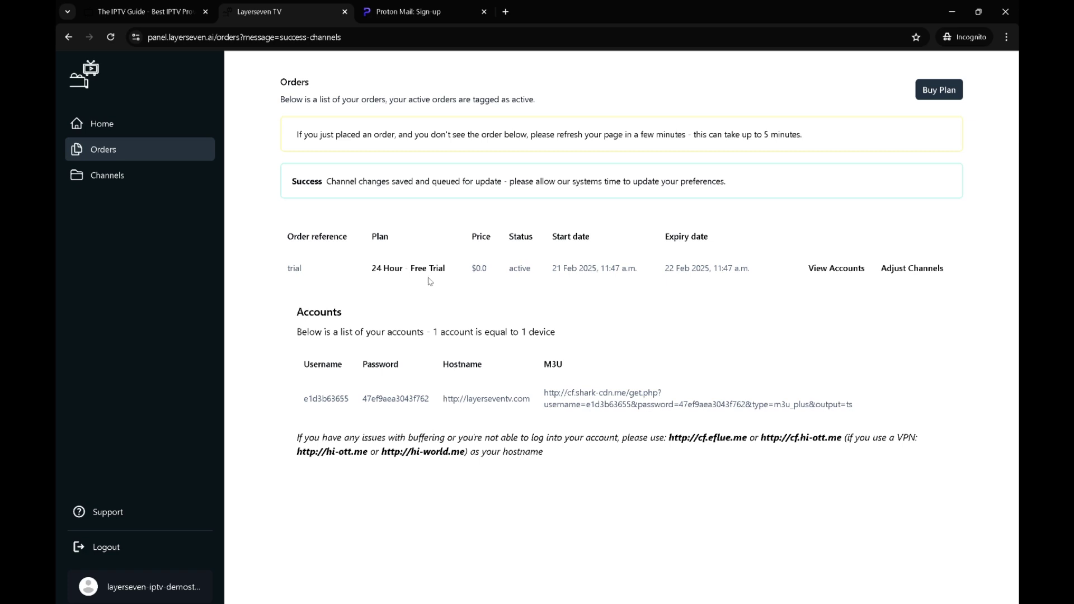
pyautogui.click(417, 11)
pyautogui.click(538, 301)
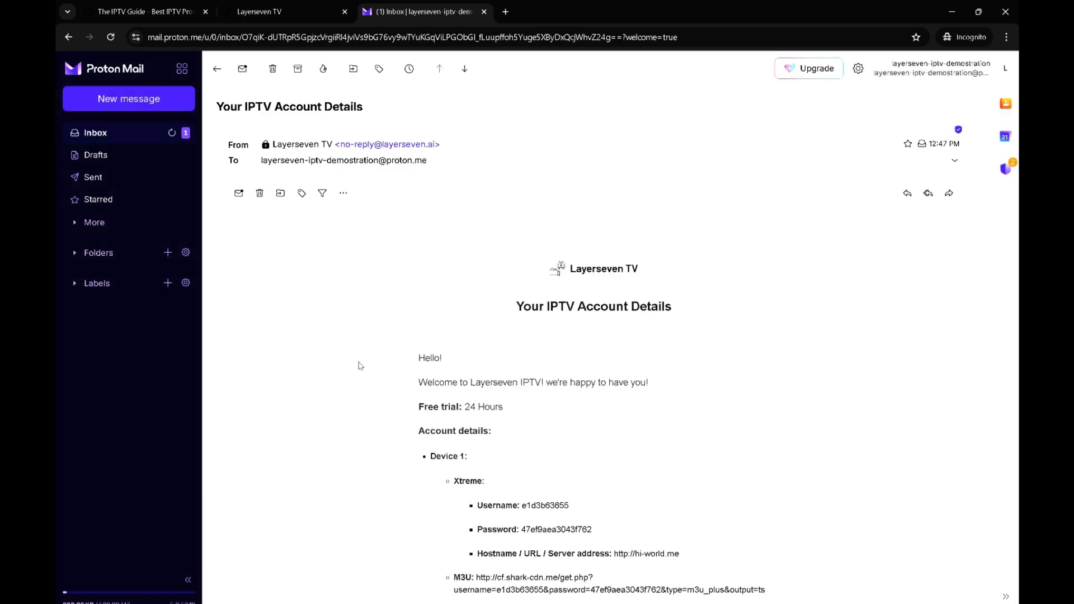
# Read through the 'Your IPTV Account Details' email, then return to the Layerseven TV orders page
pyautogui.scroll(-3, 357, 363)
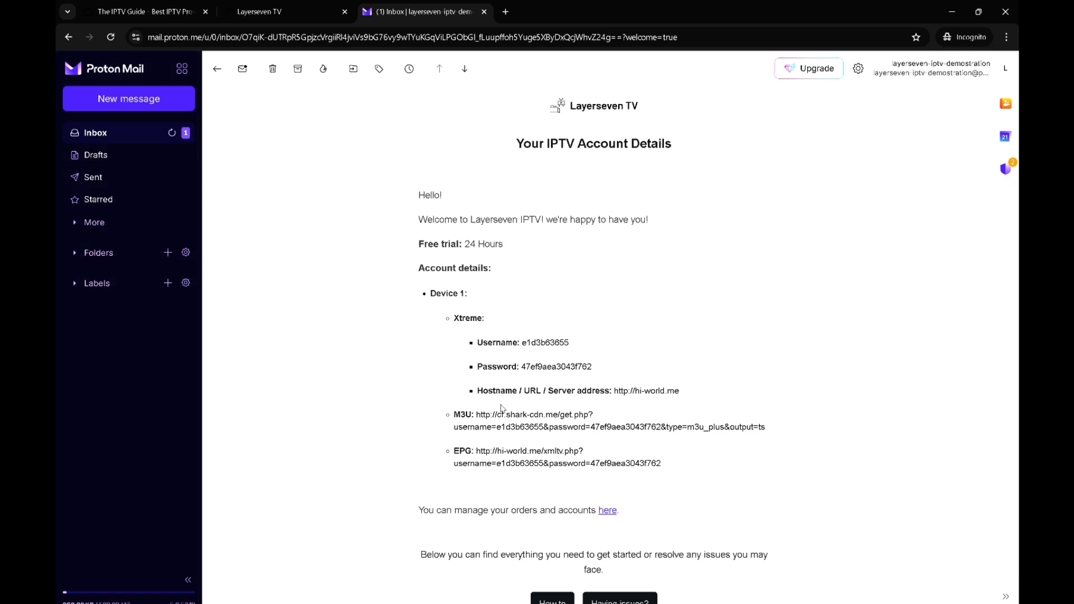
pyautogui.scroll(-7, 502, 409)
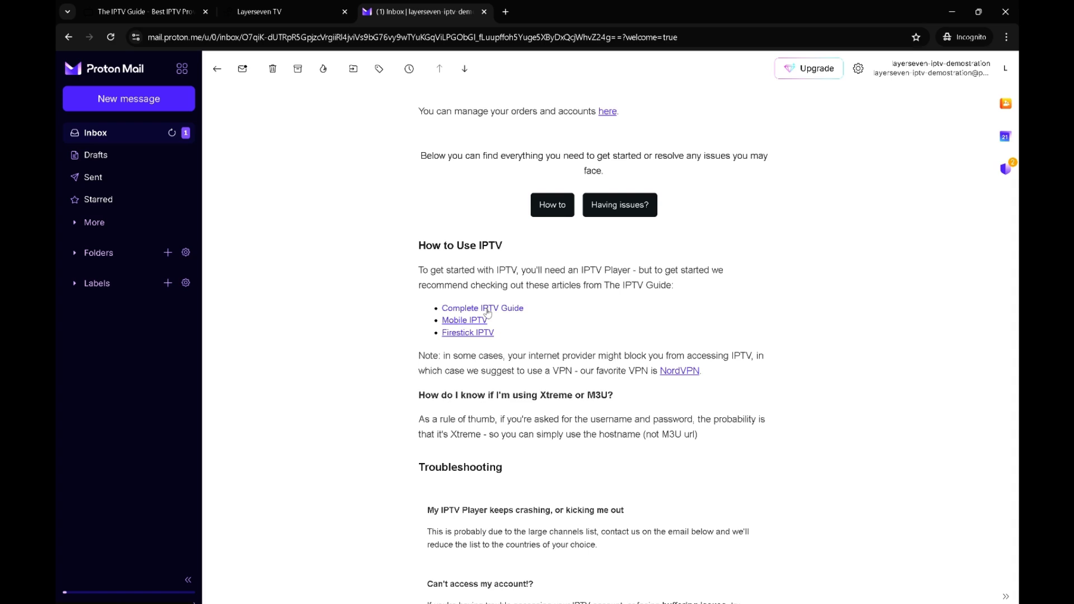
pyautogui.scroll(-5, 544, 277)
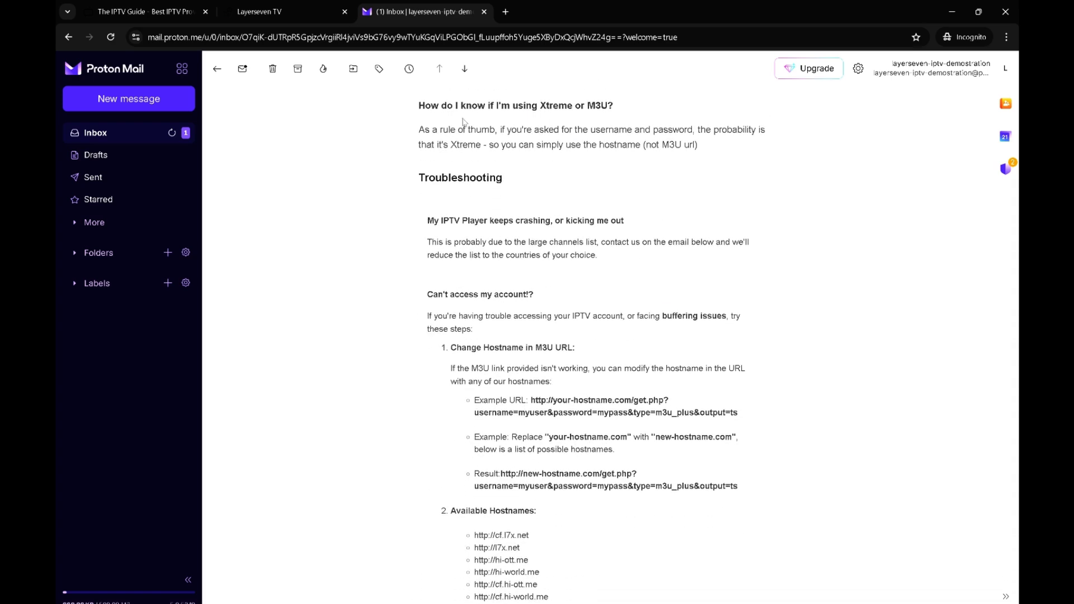
pyautogui.scroll(-1, 425, 121)
pyautogui.scroll(2, 522, 177)
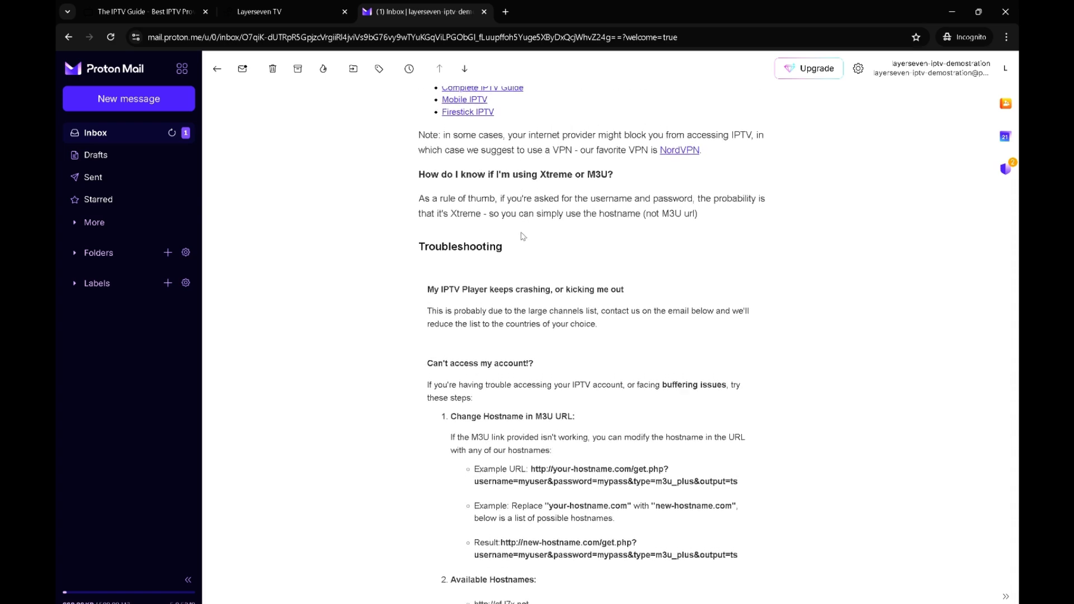
pyautogui.scroll(-5, 526, 216)
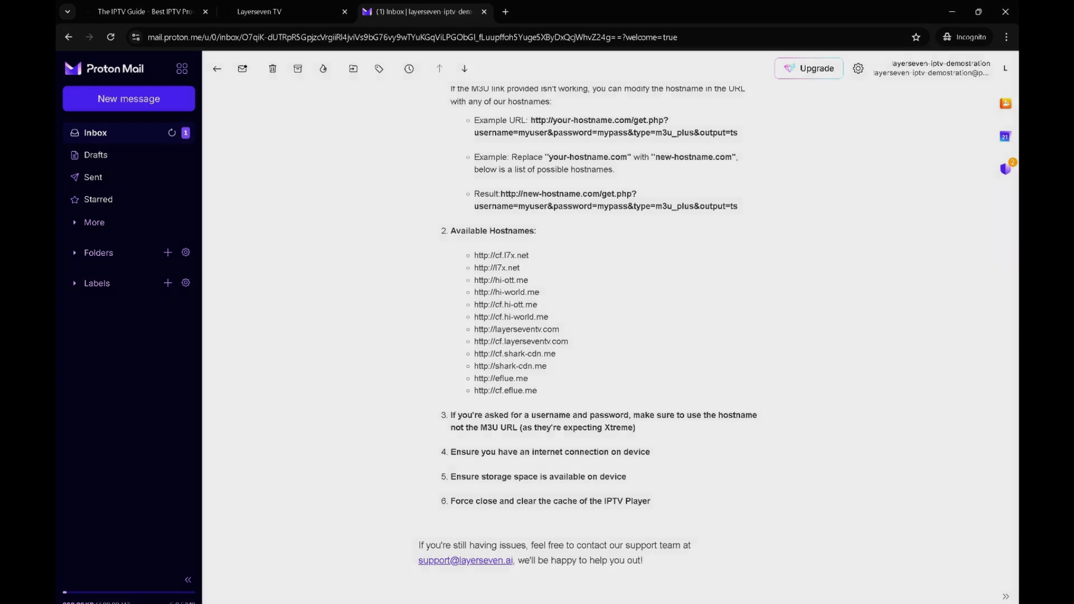
pyautogui.scroll(-1, 588, 405)
pyautogui.hotkey('ctrl', 'shift', 'Tab')
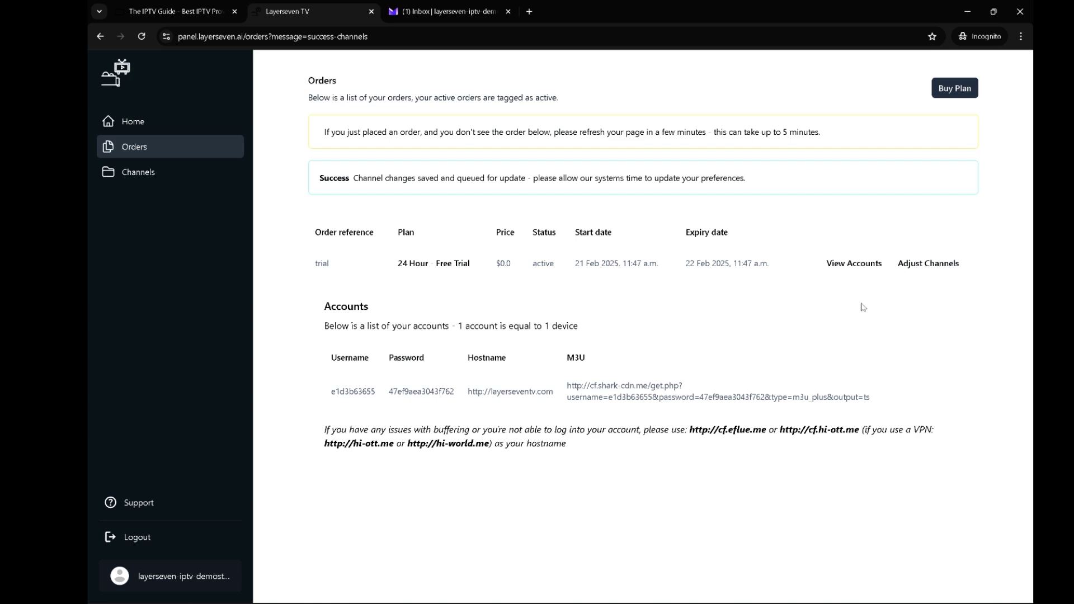
# Hide the order's account details and show the account-details email from its greeting
pyautogui.click(842, 267)
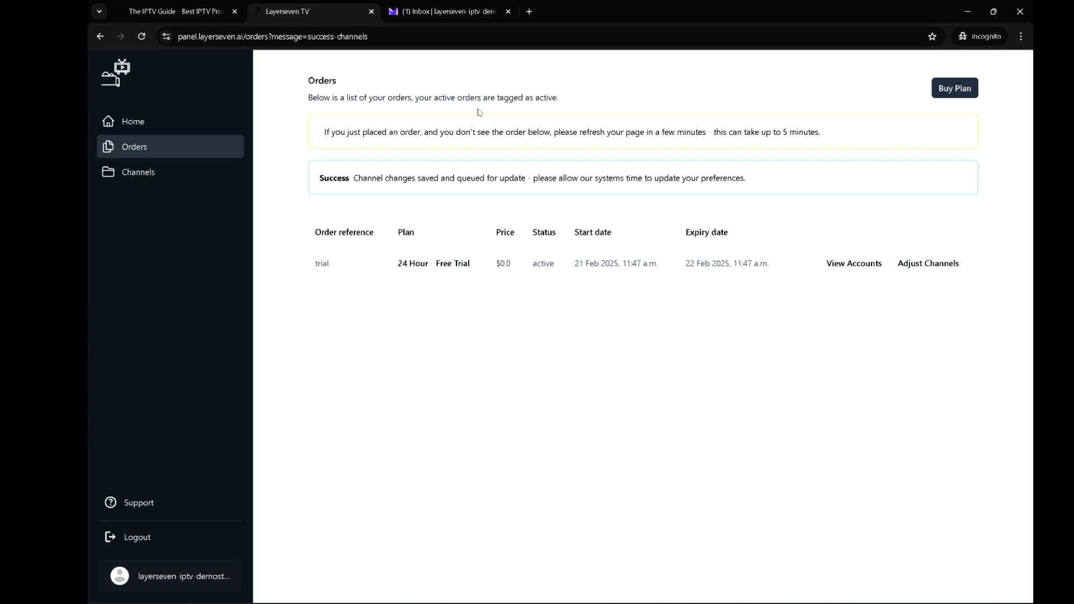
pyautogui.click(449, 11)
pyautogui.scroll(4, 448, 345)
pyautogui.scroll(15, 448, 345)
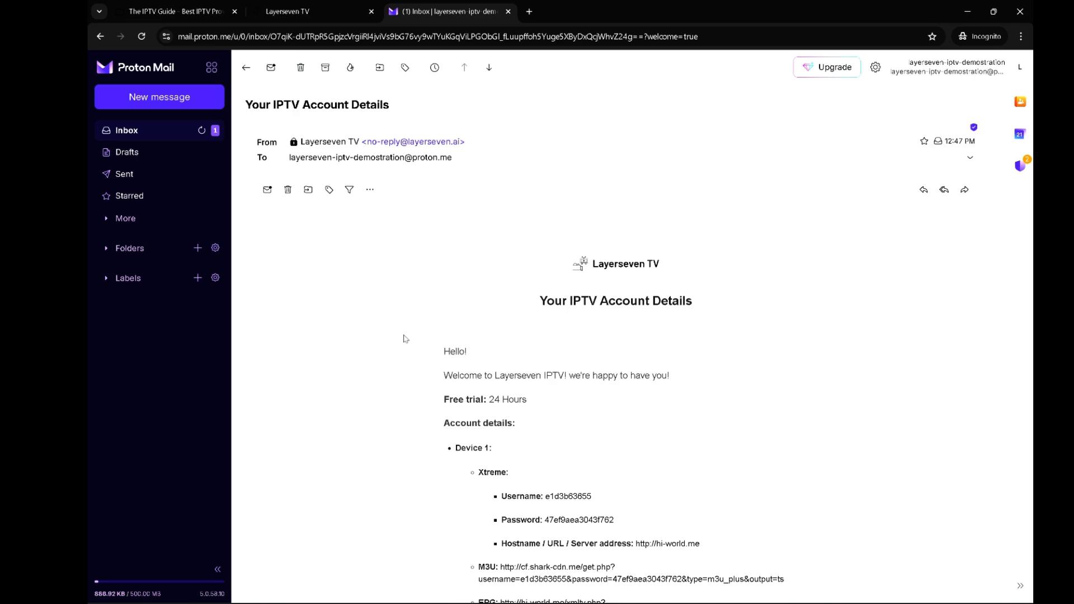
pyautogui.scroll(-1, 424, 320)
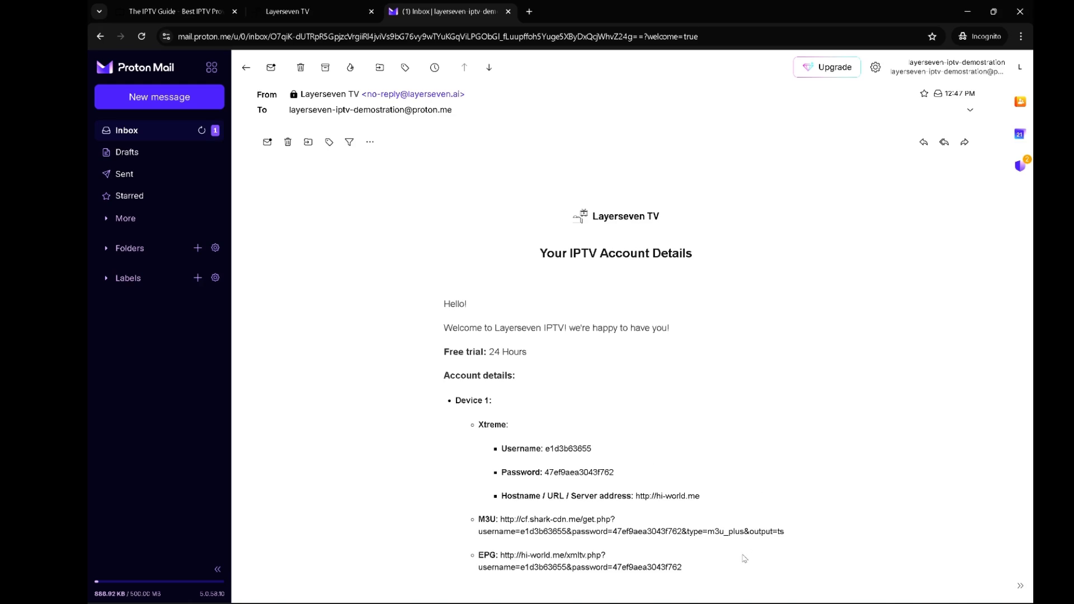
# Name the Smarters user 'The IPTV Guide - Video' and paste in the emailed Xtreme username
pyautogui.doubleClick(567, 445)
pyautogui.hotkey('ctrl', 'c')
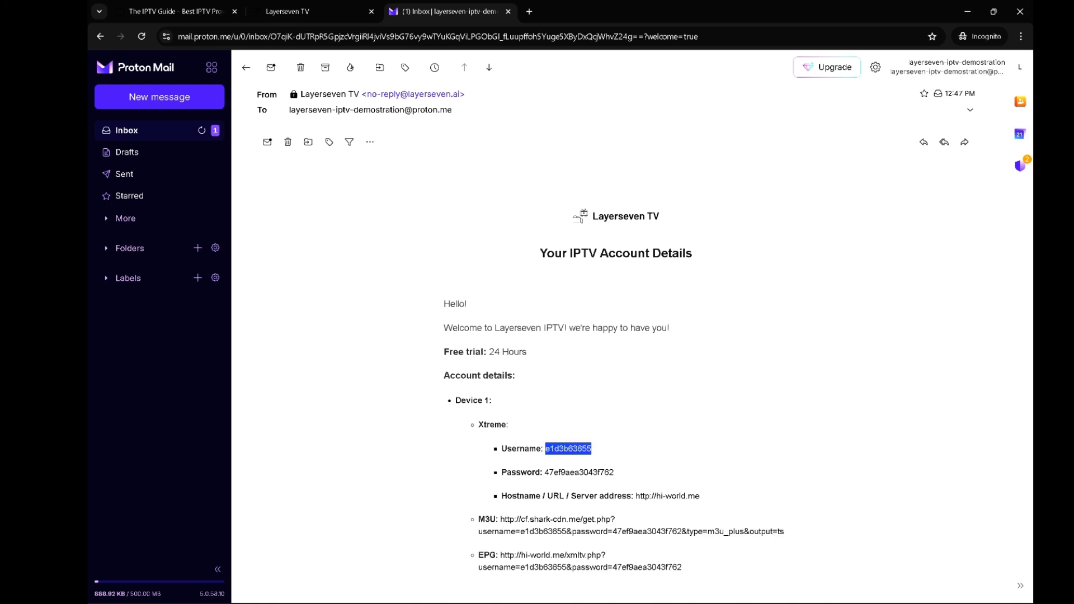
pyautogui.hotkey('alt', 'Tab')
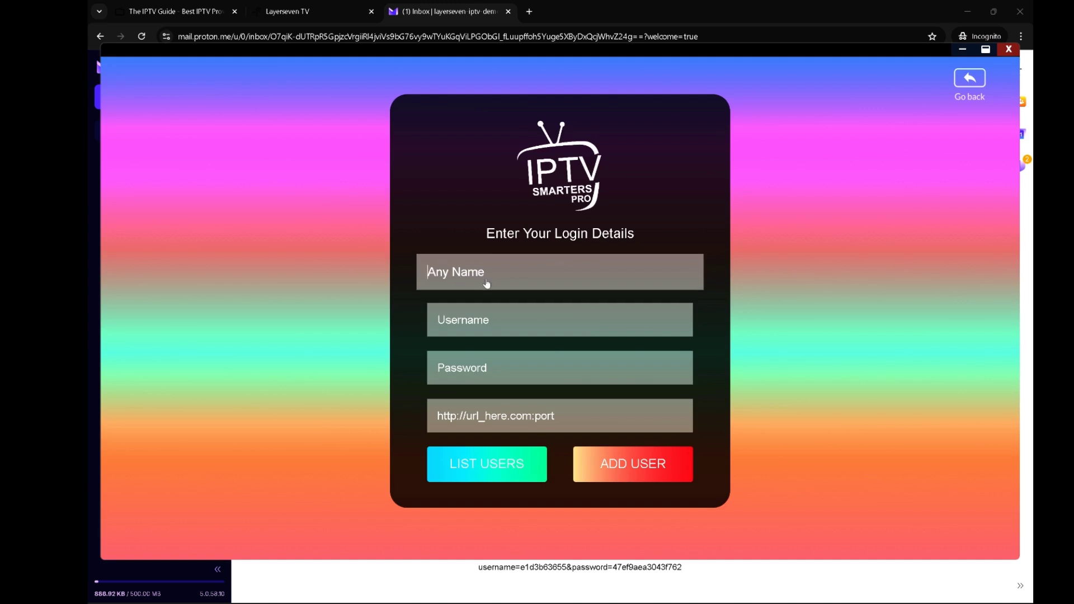
pyautogui.write('The IPTV Guide - Video')
pyautogui.hotkey('ctrl', 'v')
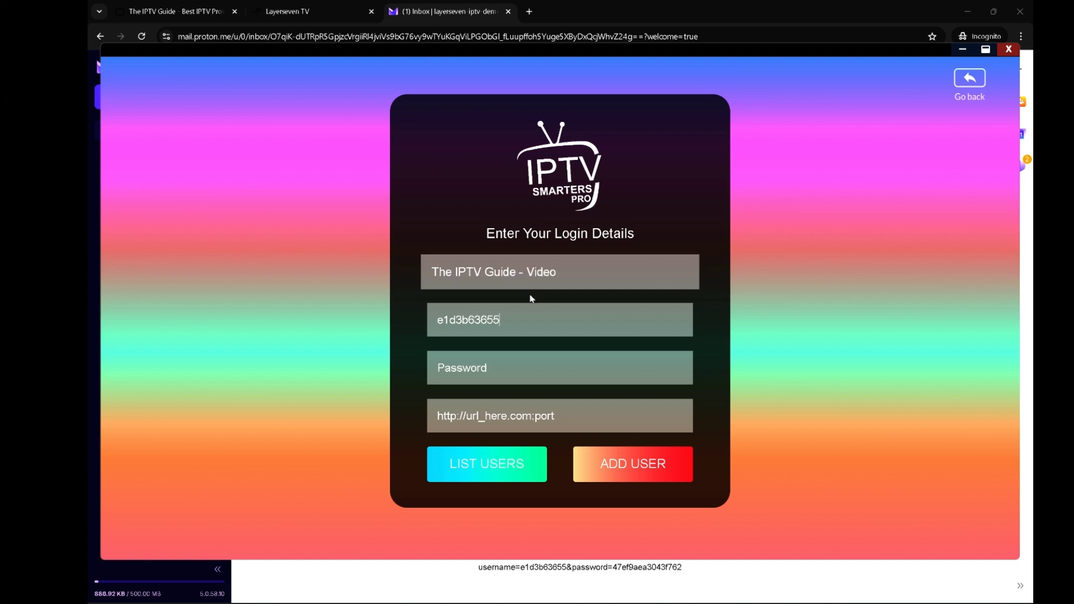
# Copy the Xtreme password from the email into the Smarters Password field
pyautogui.click(497, 584)
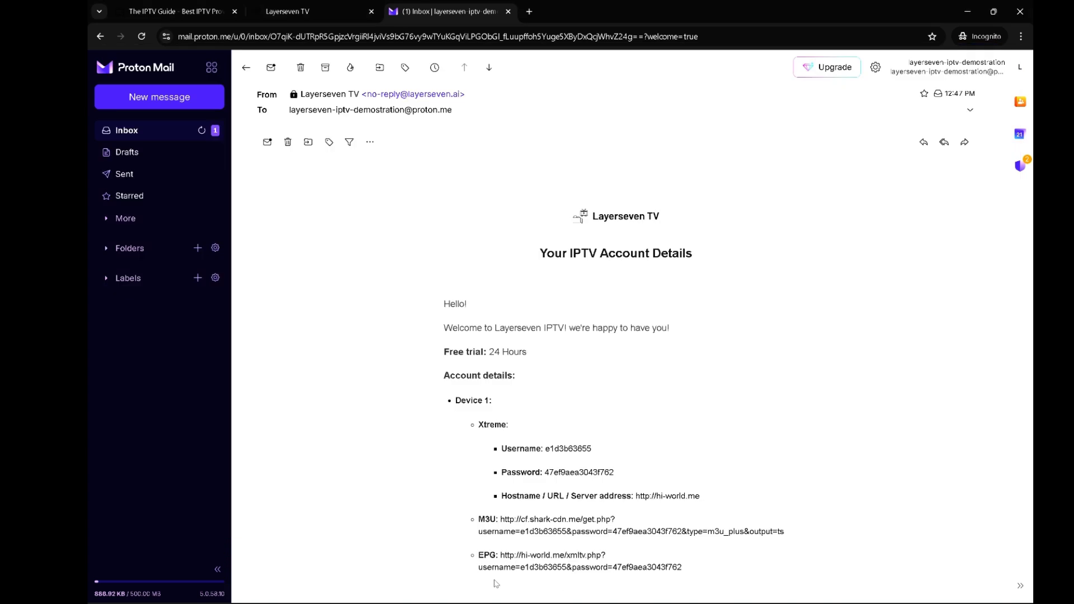
pyautogui.doubleClick(579, 476)
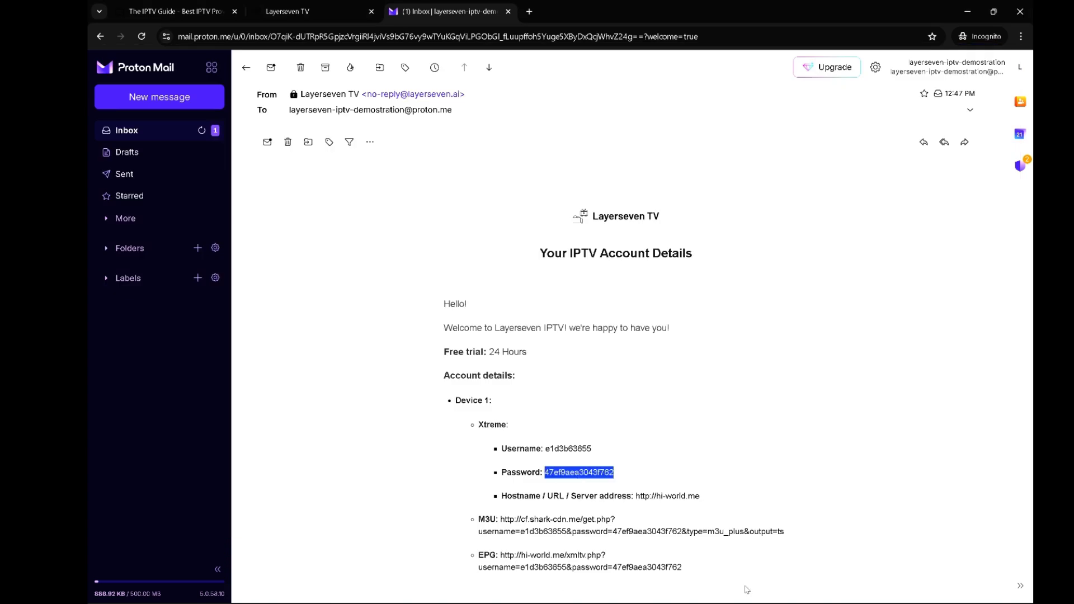
pyautogui.hotkey('alt', 'Tab')
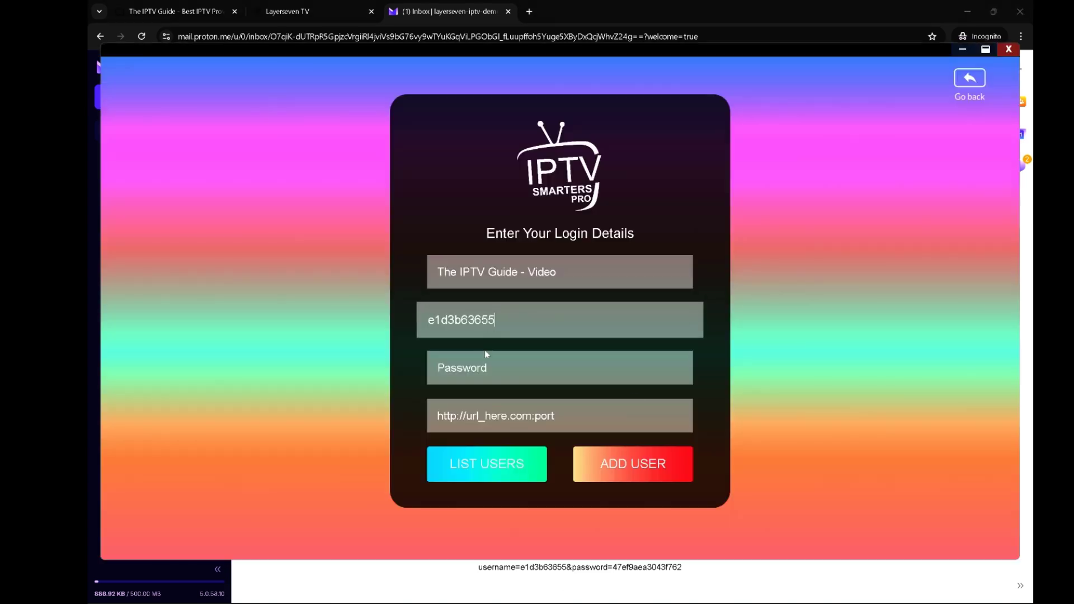
pyautogui.click(484, 368)
pyautogui.hotkey('ctrl', 'v')
pyautogui.click(521, 582)
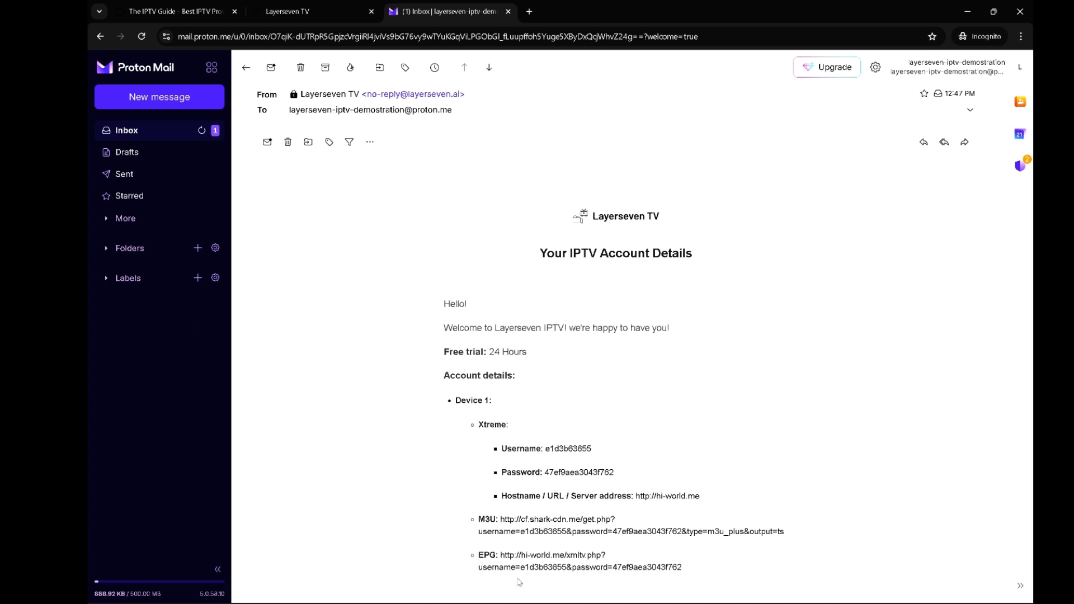
pyautogui.scroll(-1, 576, 529)
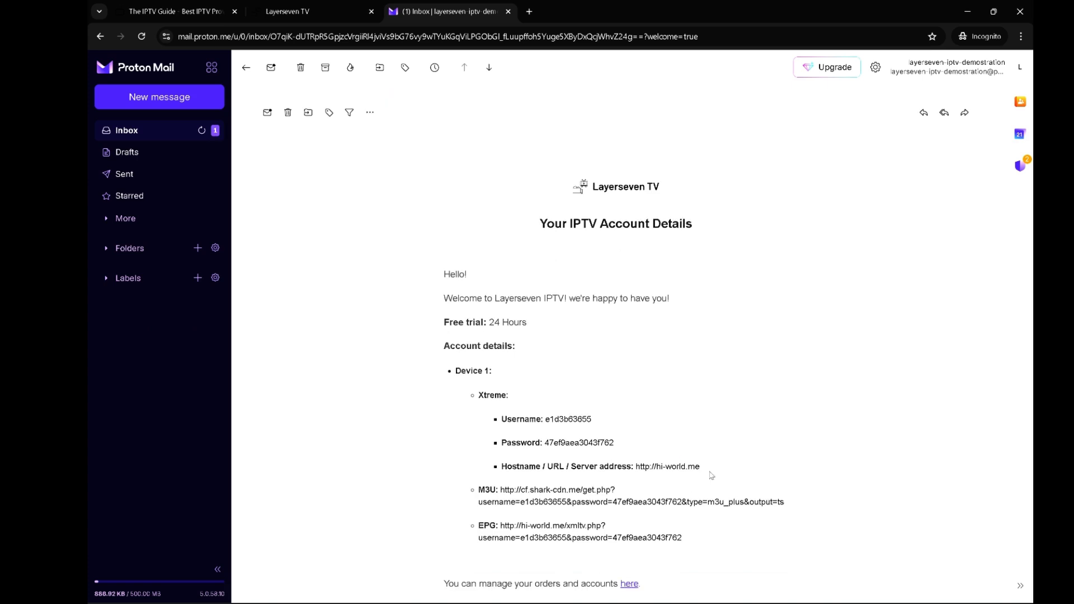
pyautogui.moveTo(703, 469); pyautogui.dragTo(637, 468)
pyautogui.hotkey('ctrl', 'c')
pyautogui.scroll(-10, 637, 468)
pyautogui.moveTo(751, 603)
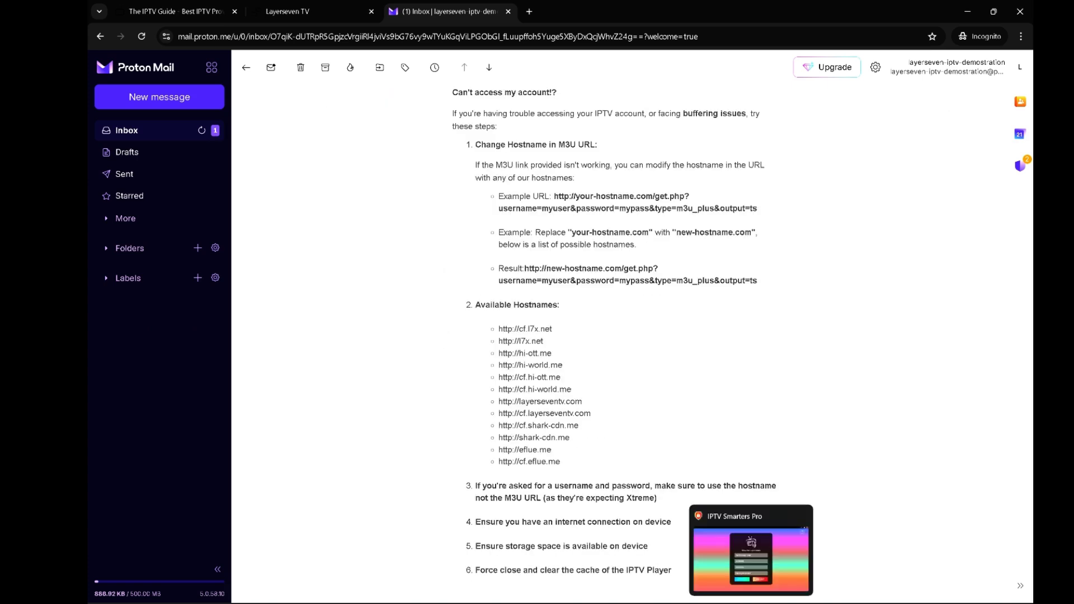
pyautogui.click(751, 560)
pyautogui.click(521, 415)
pyautogui.hotkey('ctrl', 'v')
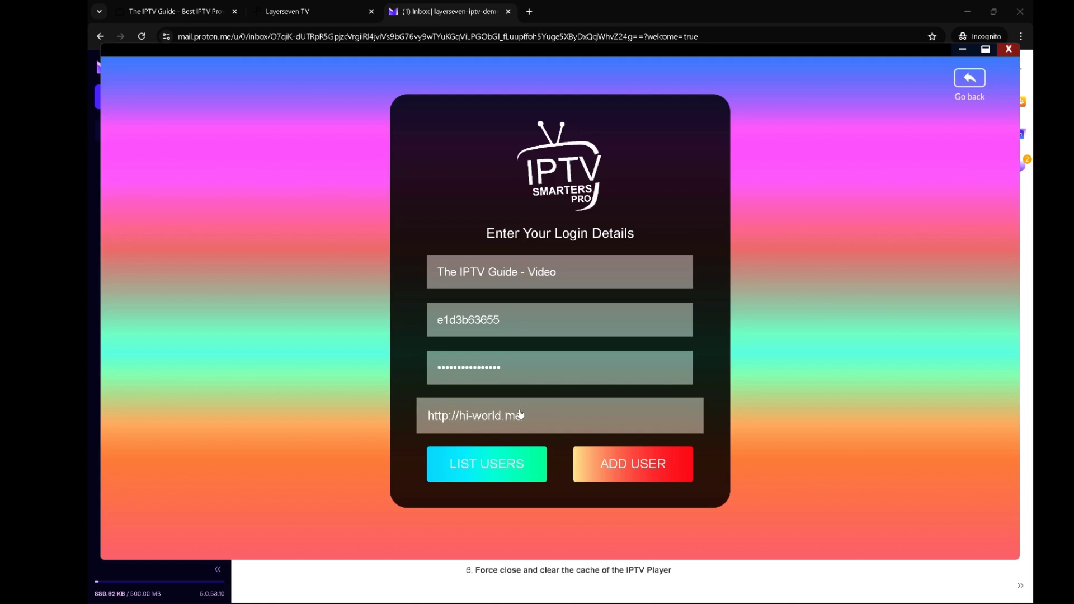
pyautogui.click(607, 468)
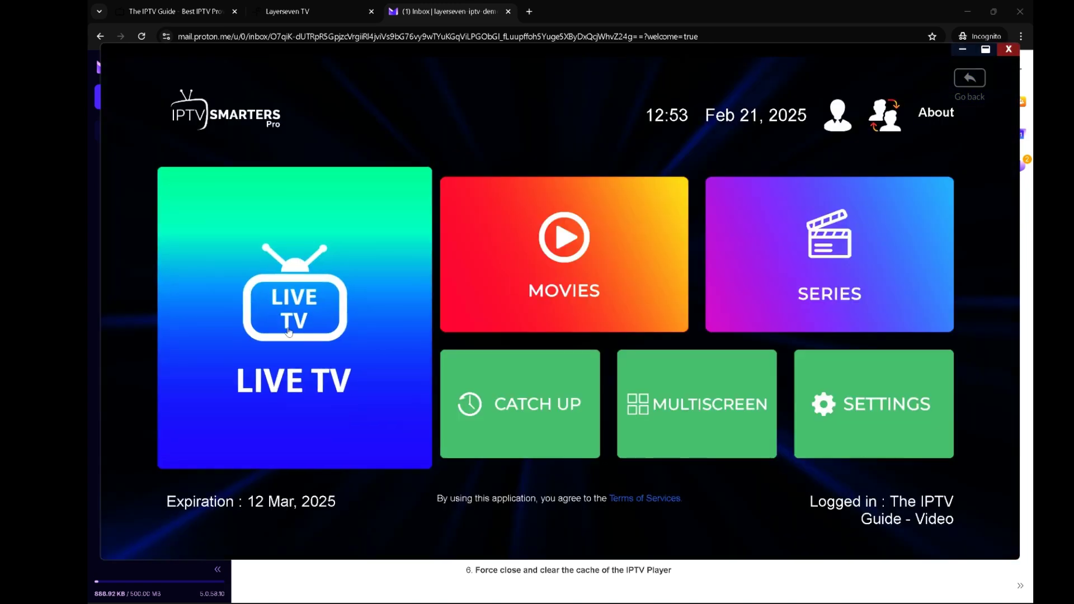
pyautogui.click(301, 311)
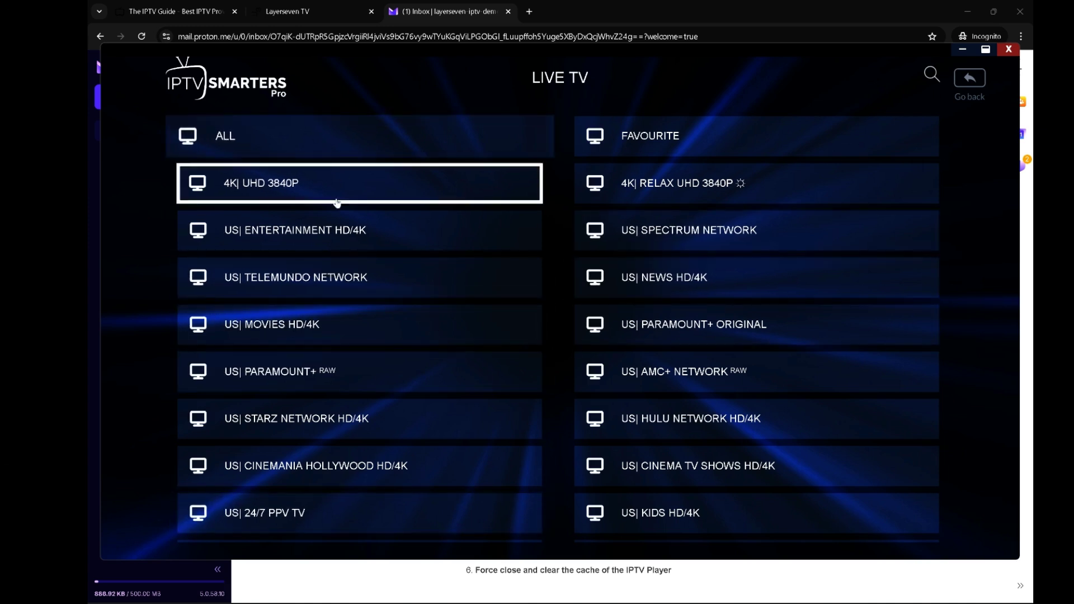
pyautogui.scroll(-20, 508, 379)
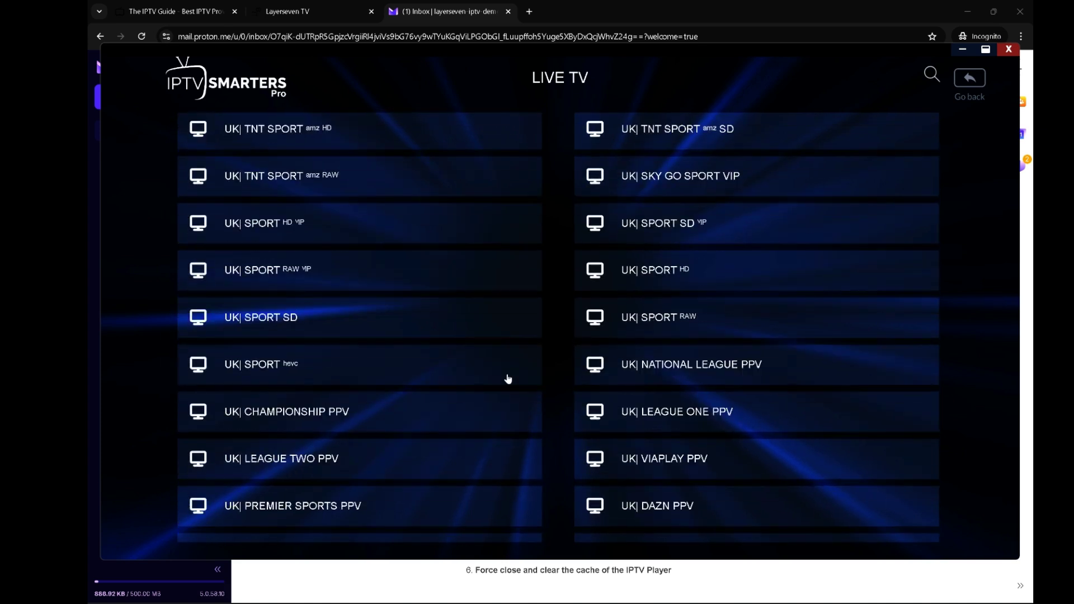
pyautogui.scroll(-20, 508, 379)
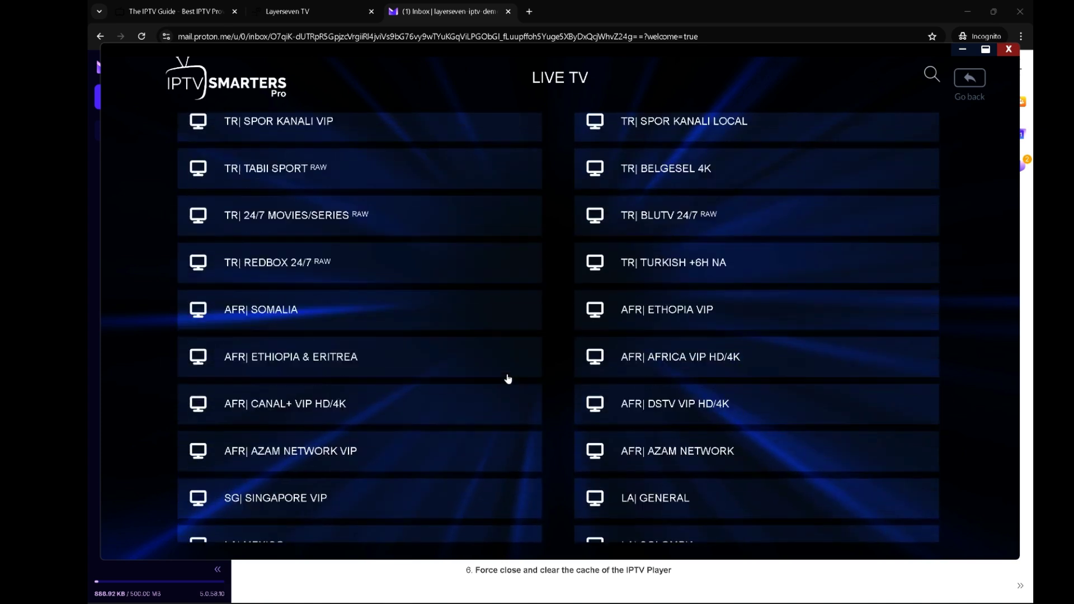
pyautogui.scroll(6, 508, 379)
pyautogui.scroll(20, 508, 379)
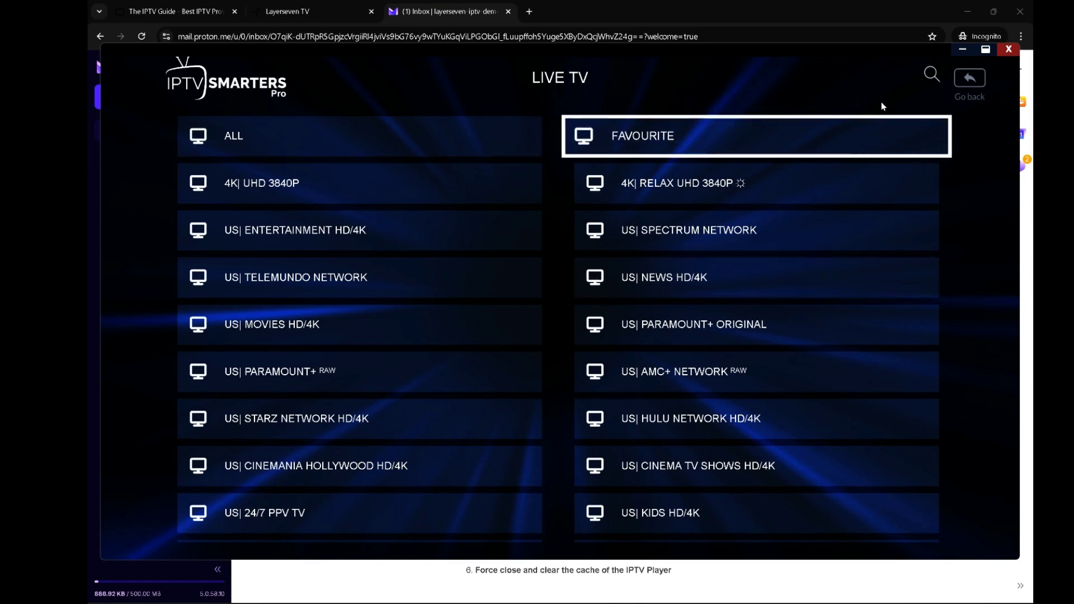
pyautogui.click(970, 85)
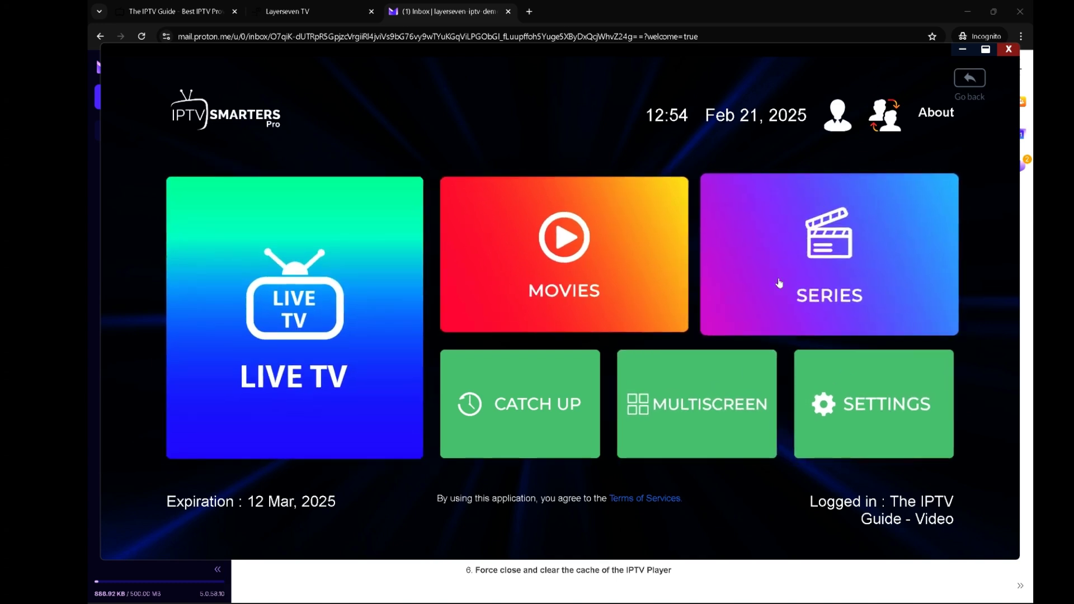
# Look at Settings, return to the dashboard, and exit IPTV Smarters Pro
pyautogui.click(846, 402)
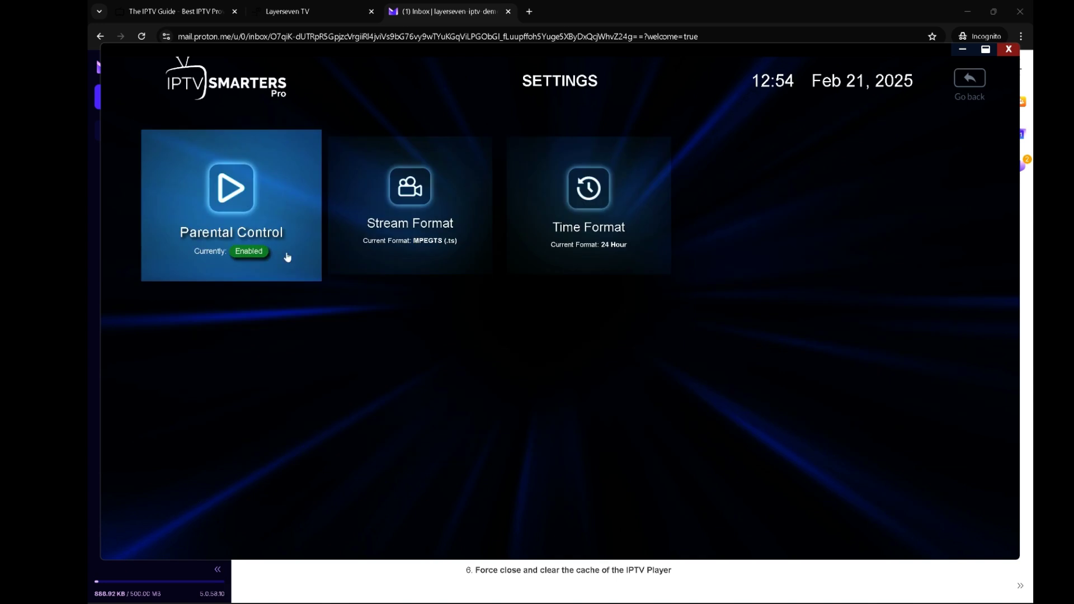
pyautogui.click(969, 83)
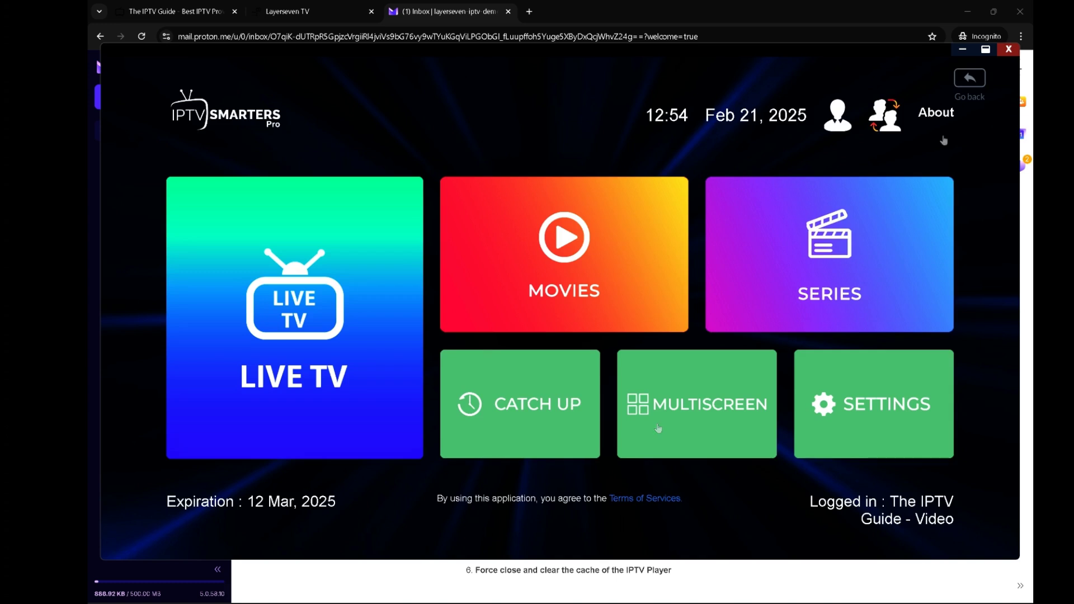
pyautogui.click(1010, 50)
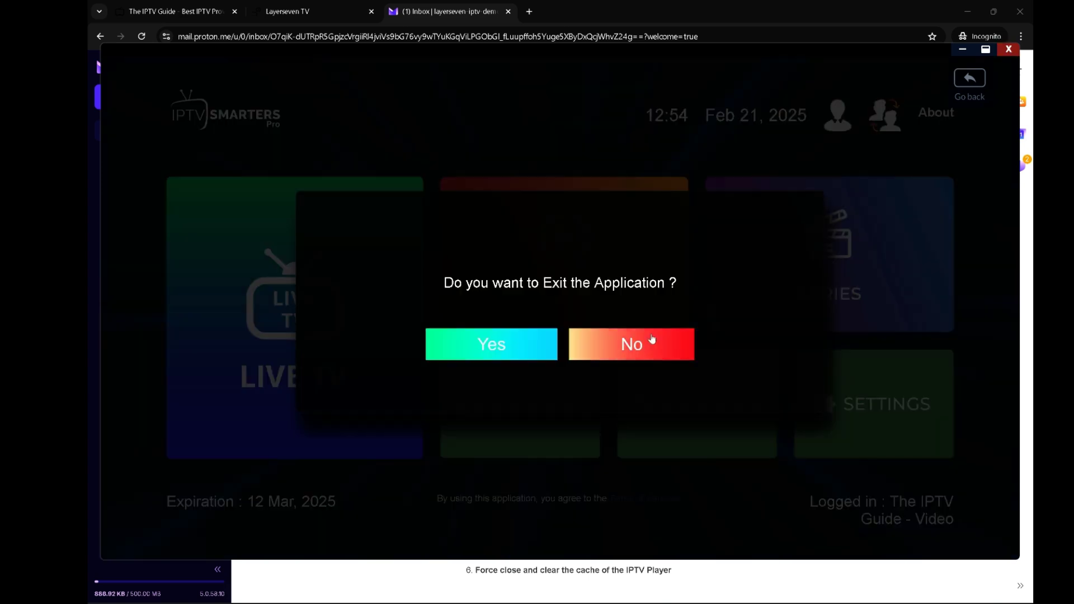
pyautogui.click(487, 351)
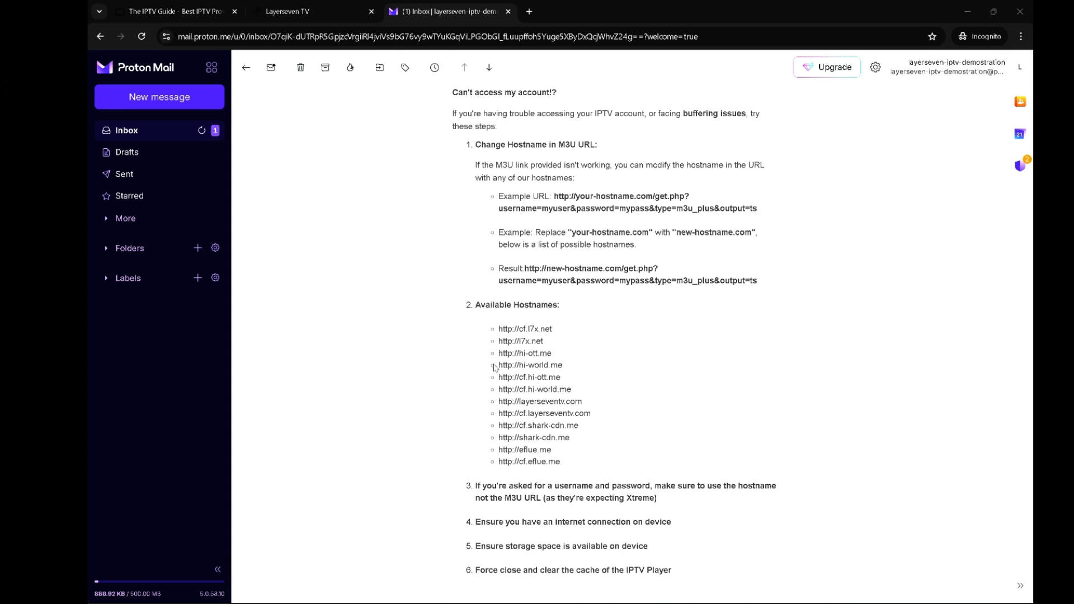